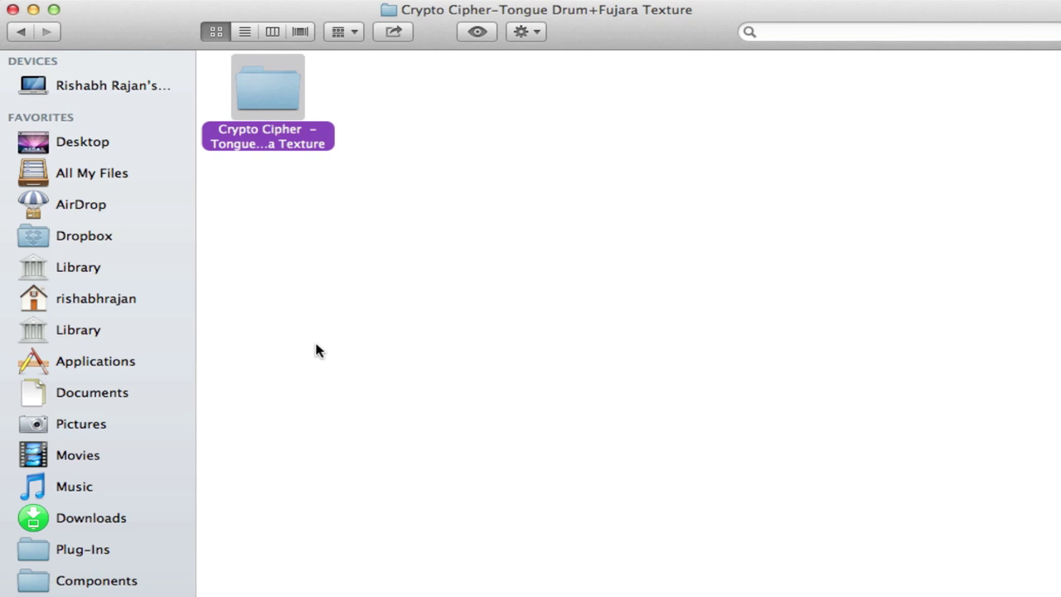
# In Finder, open Crypto Cipher > Tongue Drum + Sound Design > Instruments to list its .nki patches
pyautogui.press('super+Down')
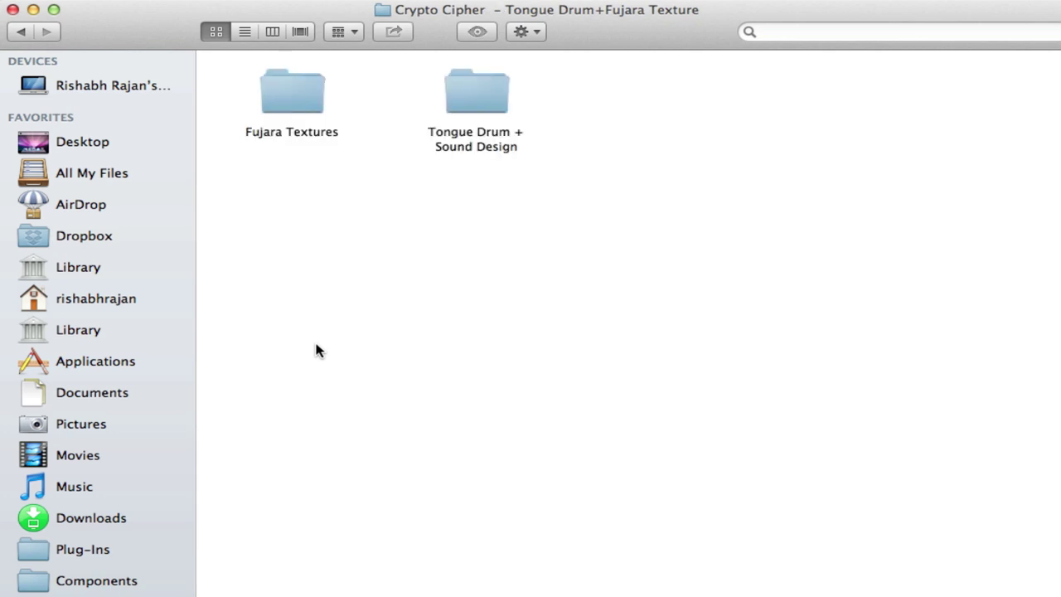
pyautogui.press('Right')
pyautogui.press('Right')
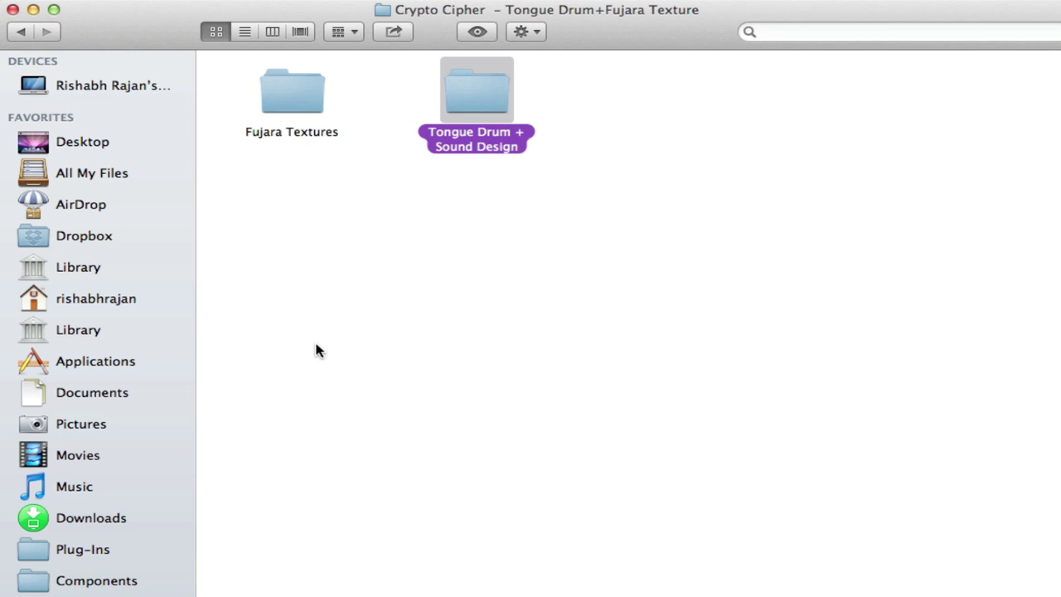
pyautogui.press('super+Down')
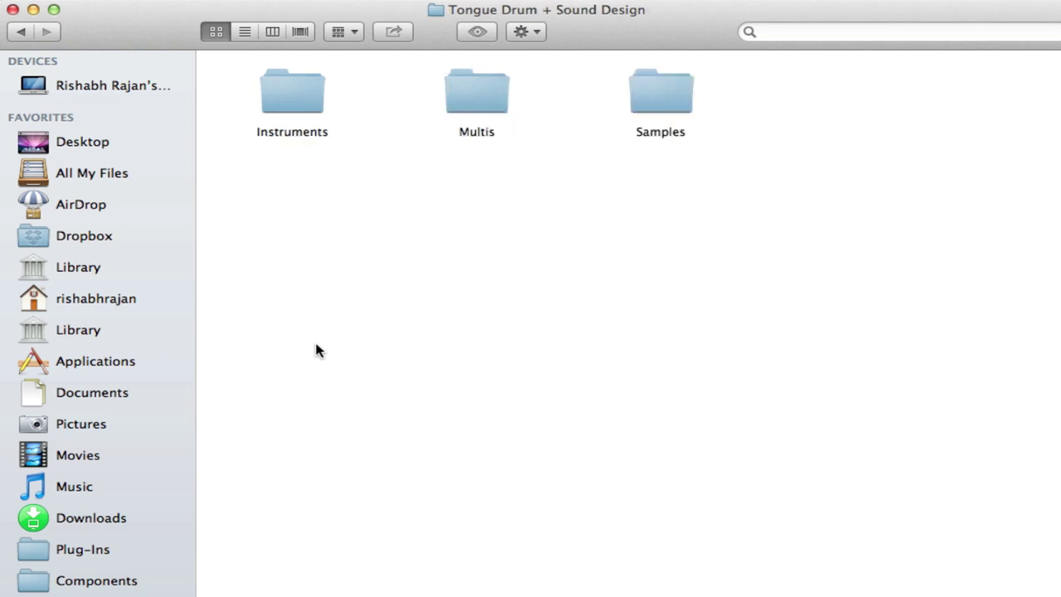
pyautogui.press('Right')
pyautogui.press('Right')
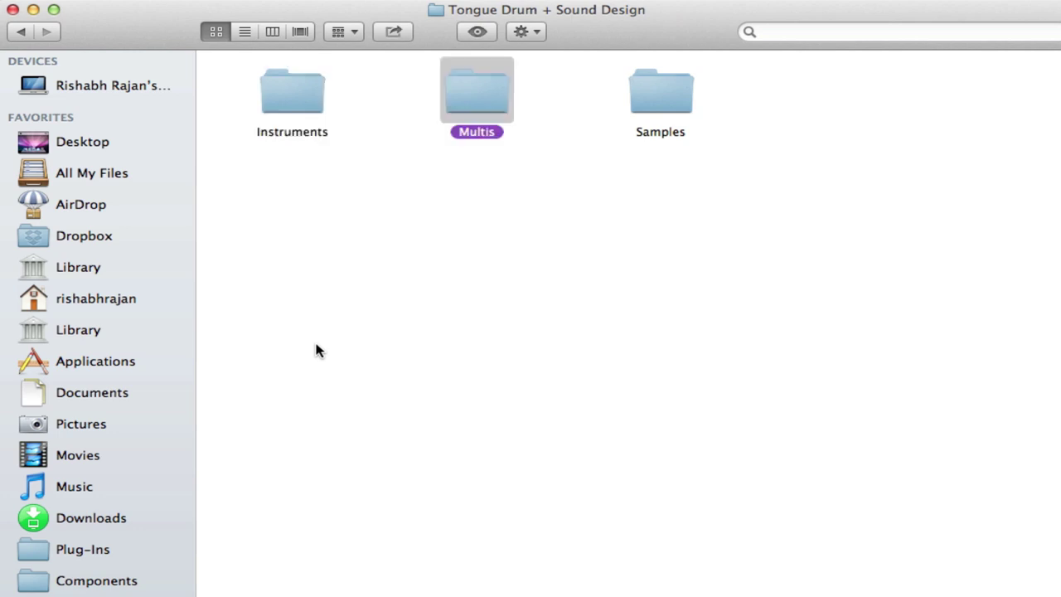
pyautogui.press('Right')
pyautogui.press('Left')
pyautogui.press('Left')
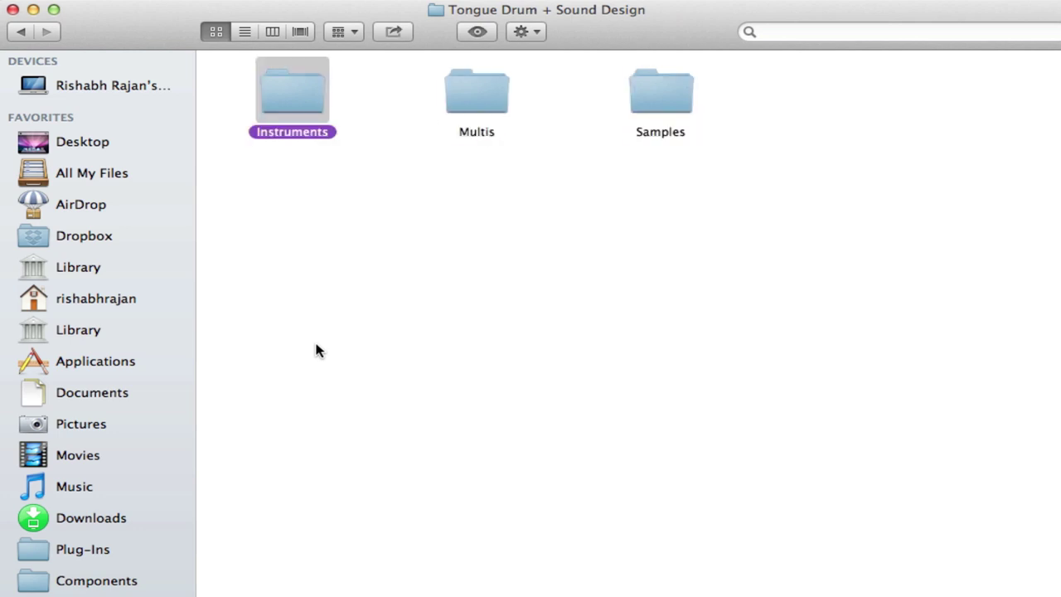
pyautogui.press('super+Down')
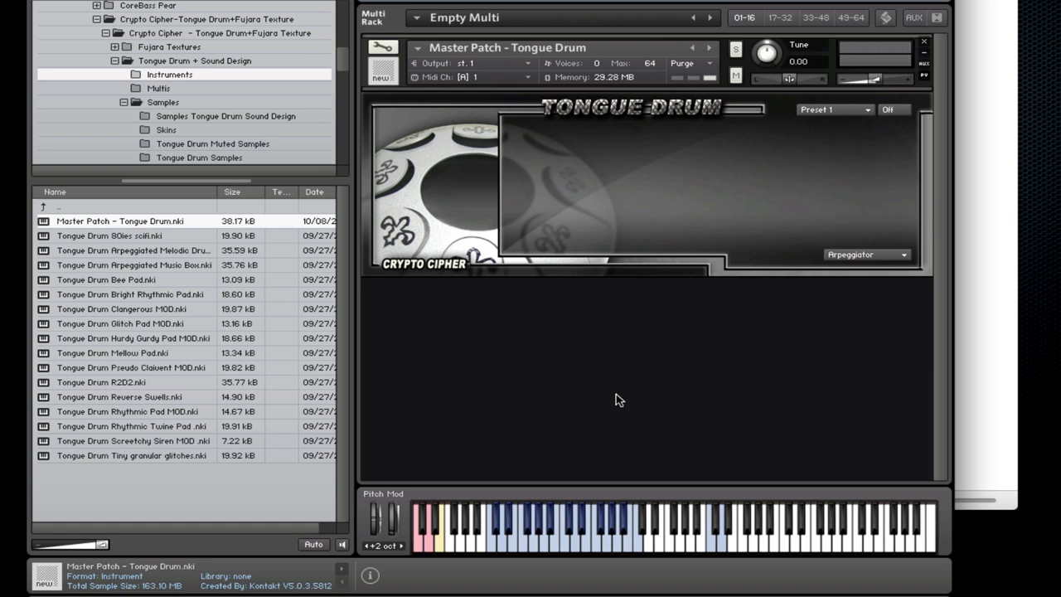
# Turn the arpeggiator on, draw a rising step pattern and extend it from 6 to 8 steps
pyautogui.click(894, 109)
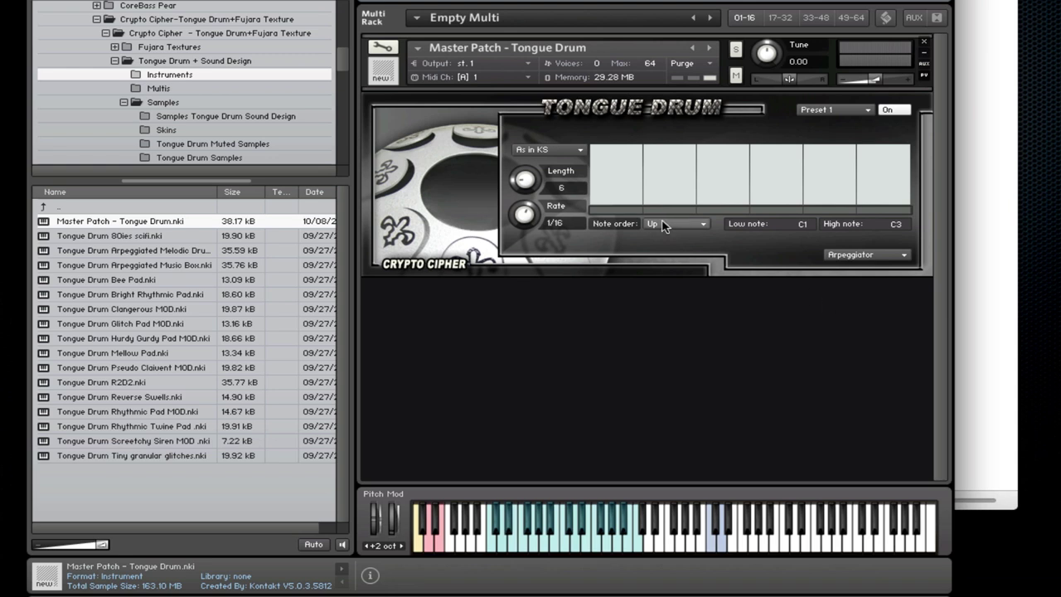
pyautogui.moveTo(614, 177)
pyautogui.mouseDown()
pyautogui.moveTo(715, 207)
pyautogui.moveTo(834, 174)
pyautogui.moveTo(894, 168)
pyautogui.moveTo(900, 185)
pyautogui.moveTo(894, 153)
pyautogui.moveTo(788, 180)
pyautogui.moveTo(747, 178)
pyautogui.moveTo(734, 136)
pyautogui.mouseUp()
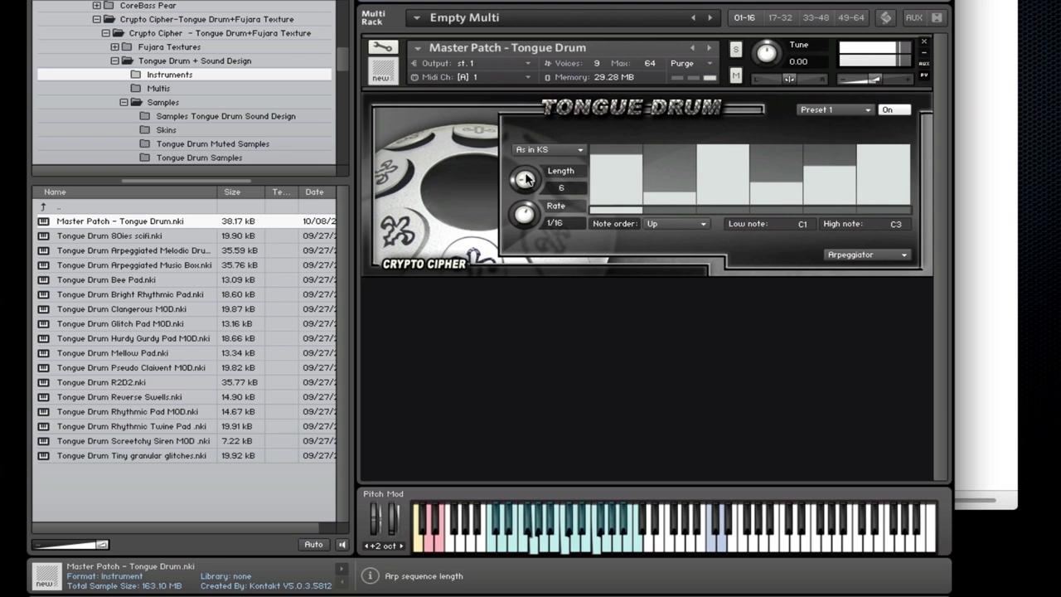
pyautogui.moveTo(525, 182); pyautogui.dragTo(526, 172)
pyautogui.click(835, 184)
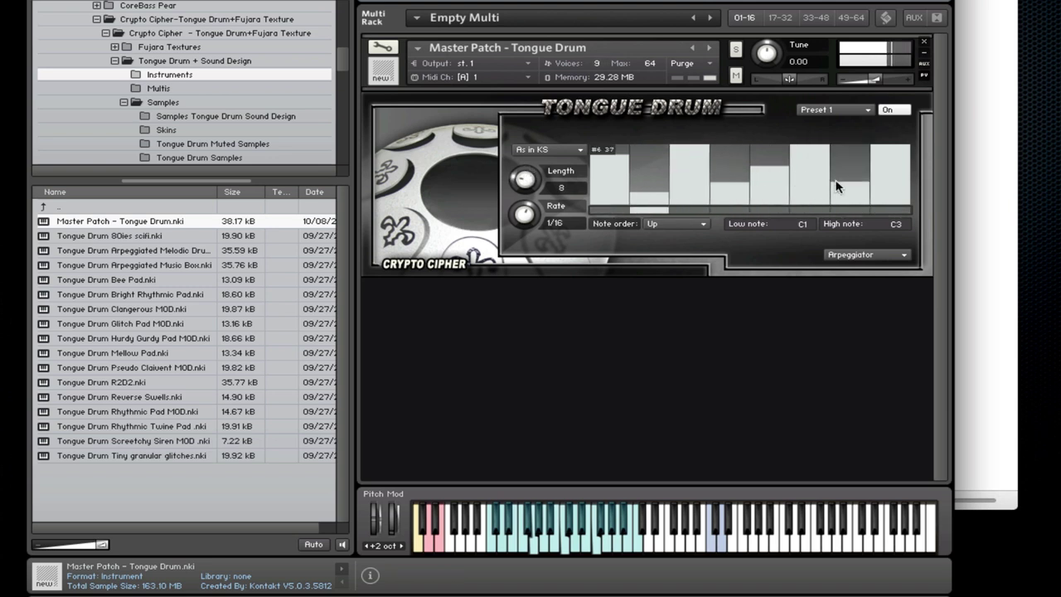
pyautogui.click(879, 173)
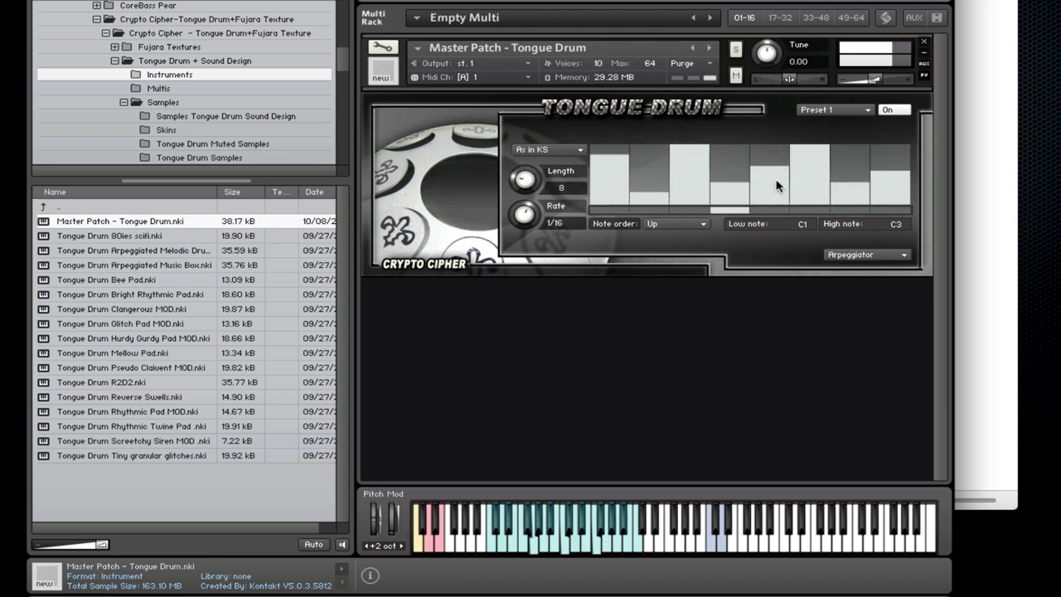
pyautogui.moveTo(773, 177); pyautogui.dragTo(777, 195)
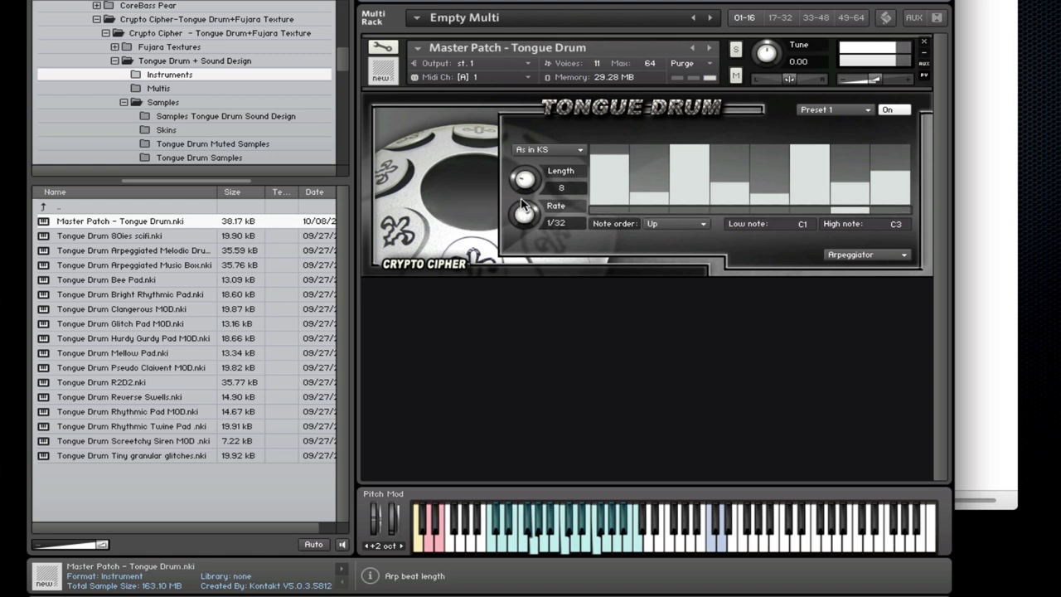
# Set the arpeggiator rate to 1/16 and, after trying Down, Up-Down and Random, set note order to Chord
pyautogui.moveTo(524, 214)
pyautogui.mouseDown()
pyautogui.moveTo(522, 178)
pyautogui.moveTo(537, 267)
pyautogui.moveTo(519, 225)
pyautogui.mouseUp()
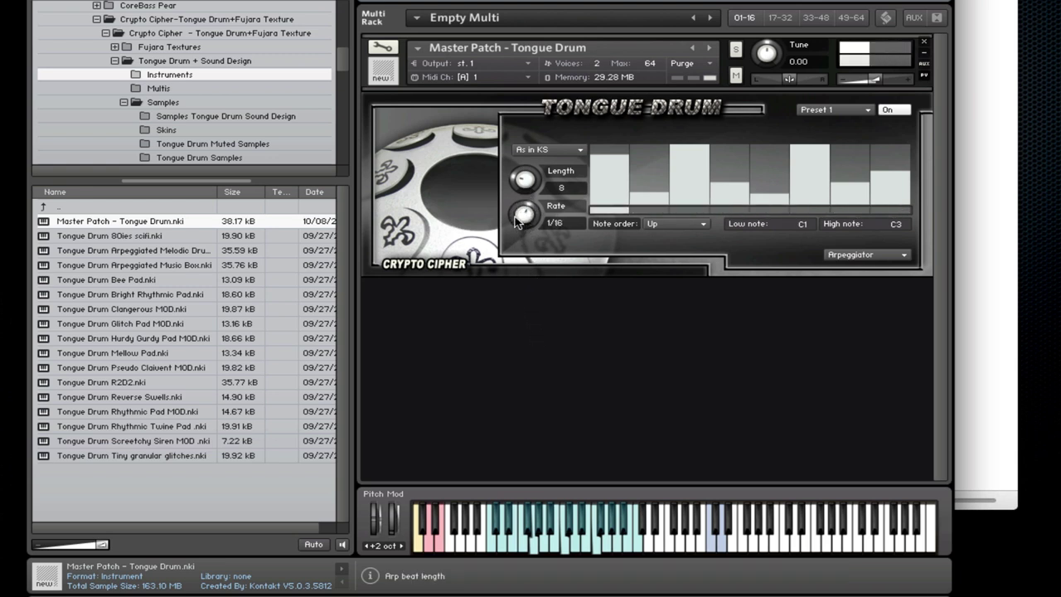
pyautogui.click(677, 224)
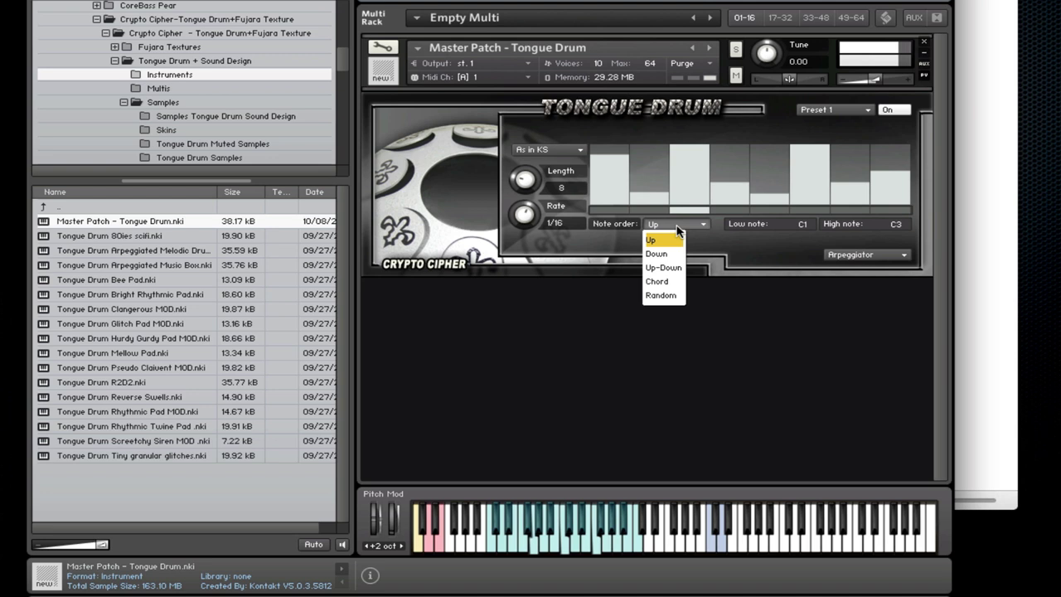
pyautogui.click(663, 252)
pyautogui.click(671, 224)
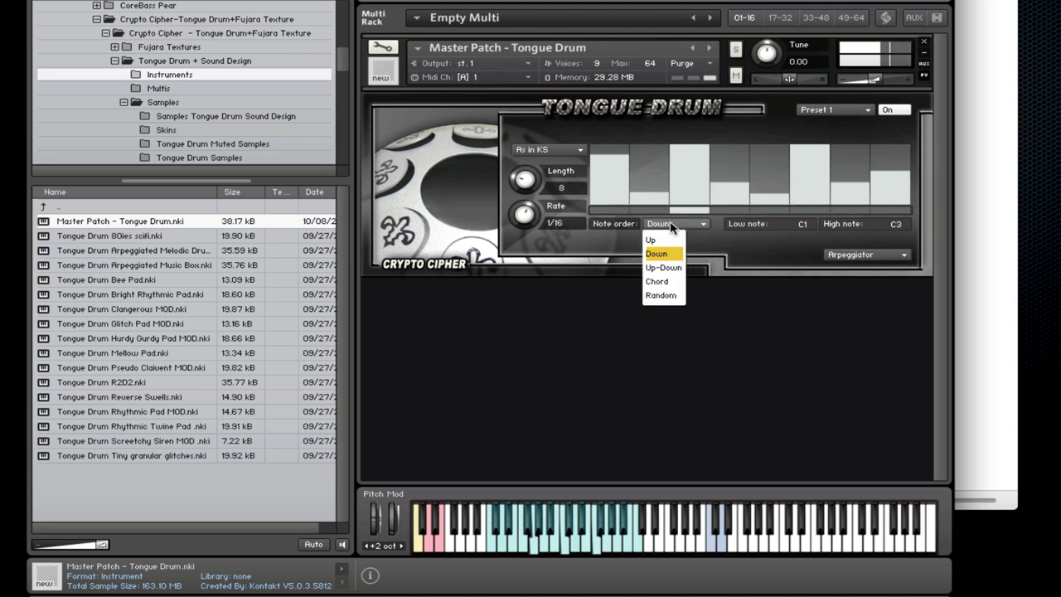
pyautogui.click(663, 267)
pyautogui.click(677, 224)
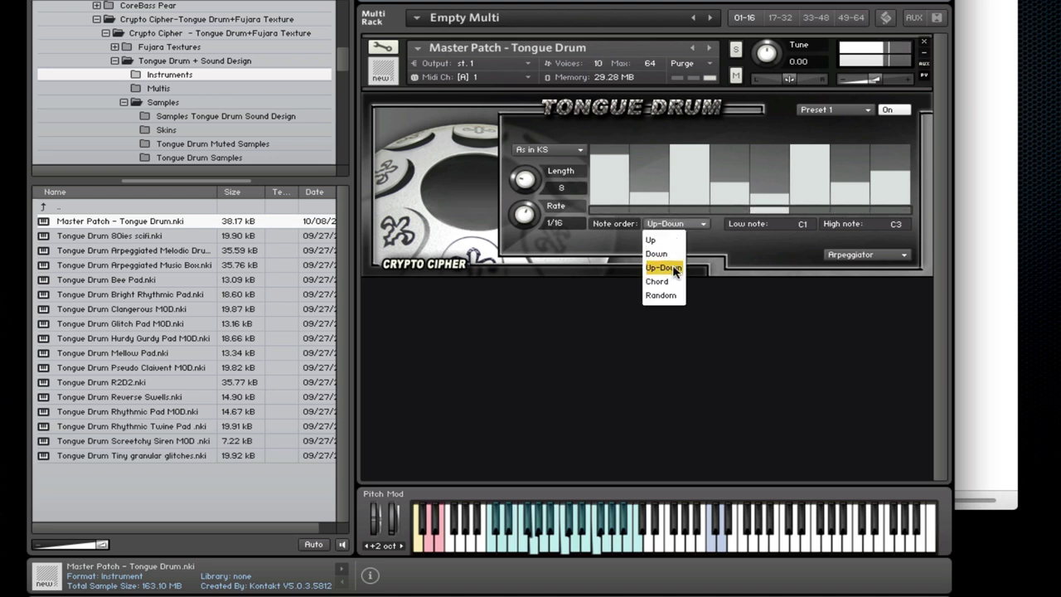
pyautogui.click(660, 295)
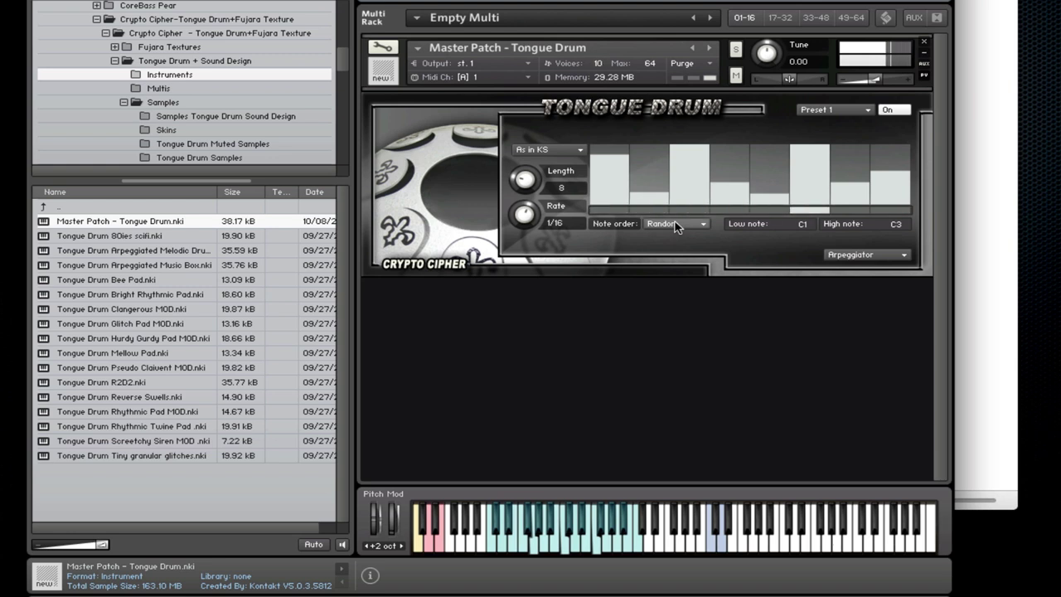
pyautogui.click(675, 225)
pyautogui.click(658, 282)
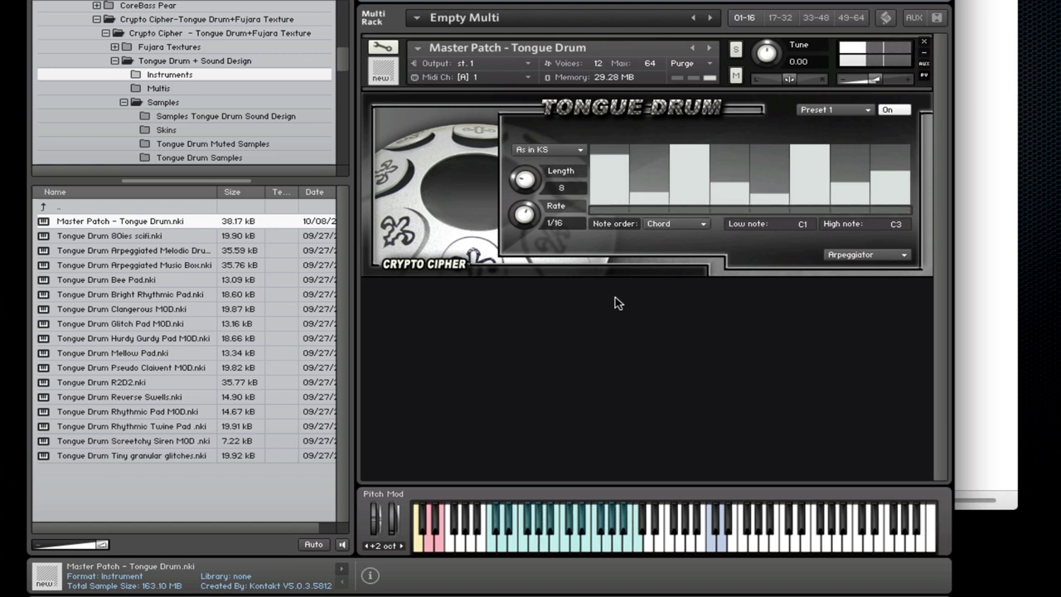
# Set the note order back to Up-Down and raise the low note to C2, giving a C2–C3 range
pyautogui.click(675, 224)
pyautogui.click(663, 266)
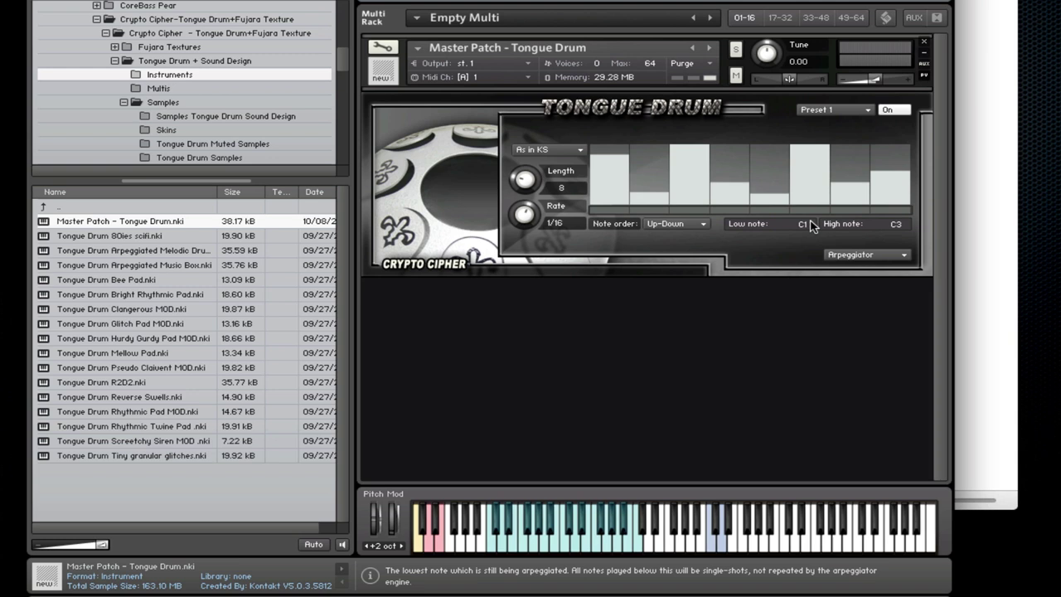
pyautogui.scroll(5, 810, 226)
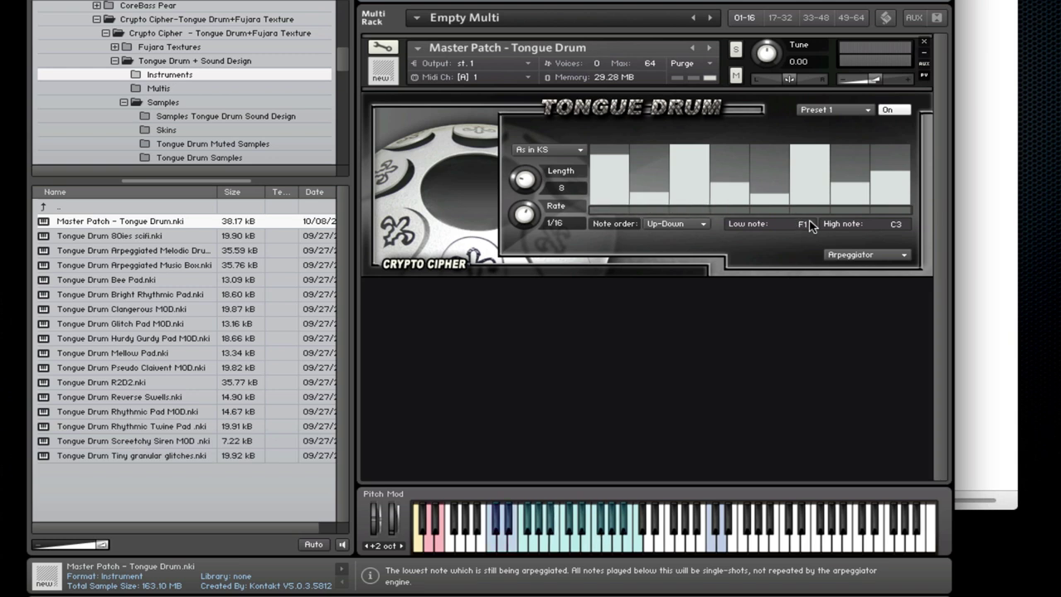
pyautogui.scroll(1, 810, 226)
pyautogui.scroll(5, 810, 226)
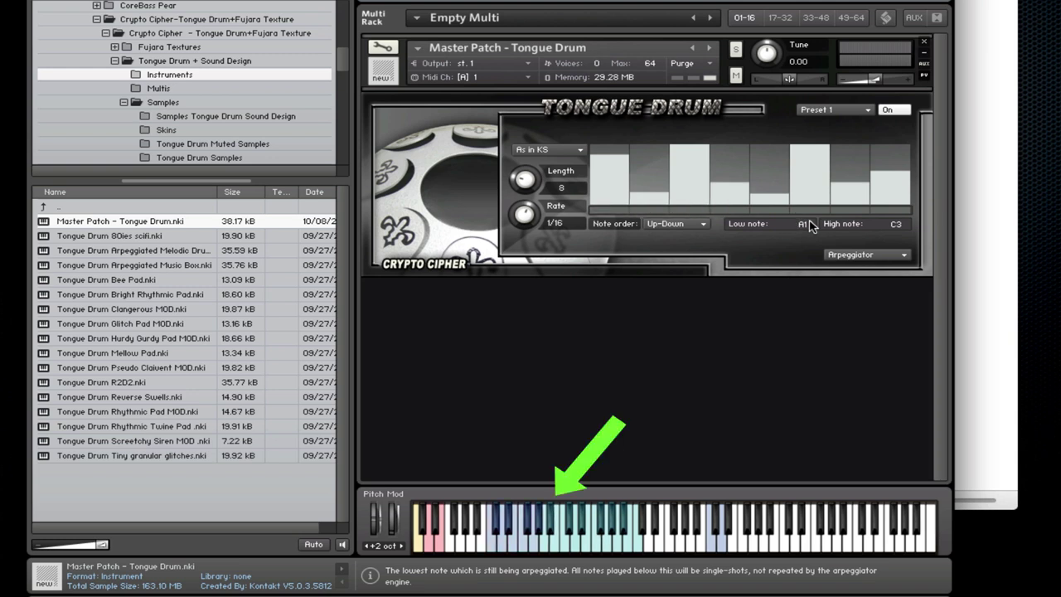
pyautogui.scroll(1, 811, 226)
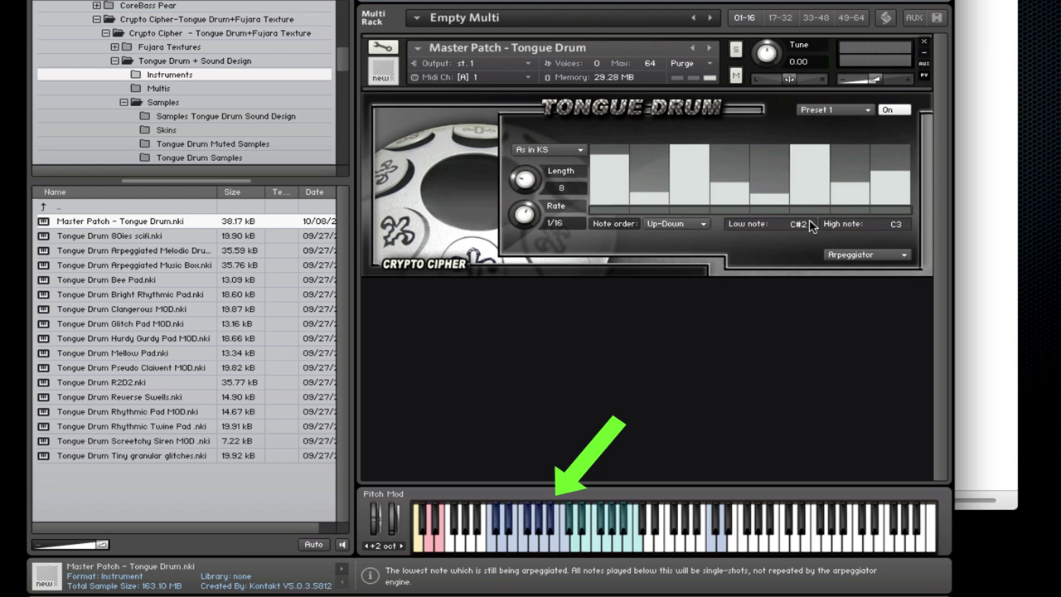
pyautogui.scroll(-1, 811, 227)
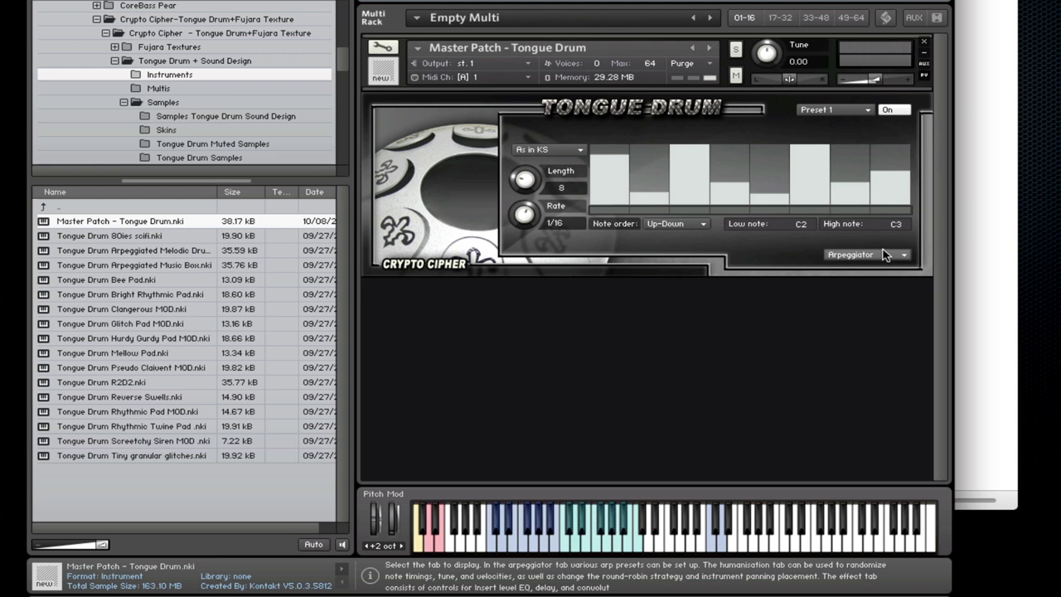
# Switch the arpeggiator off, then on the Humanisation page turn Panning on with Group cycling left on Random
pyautogui.click(888, 111)
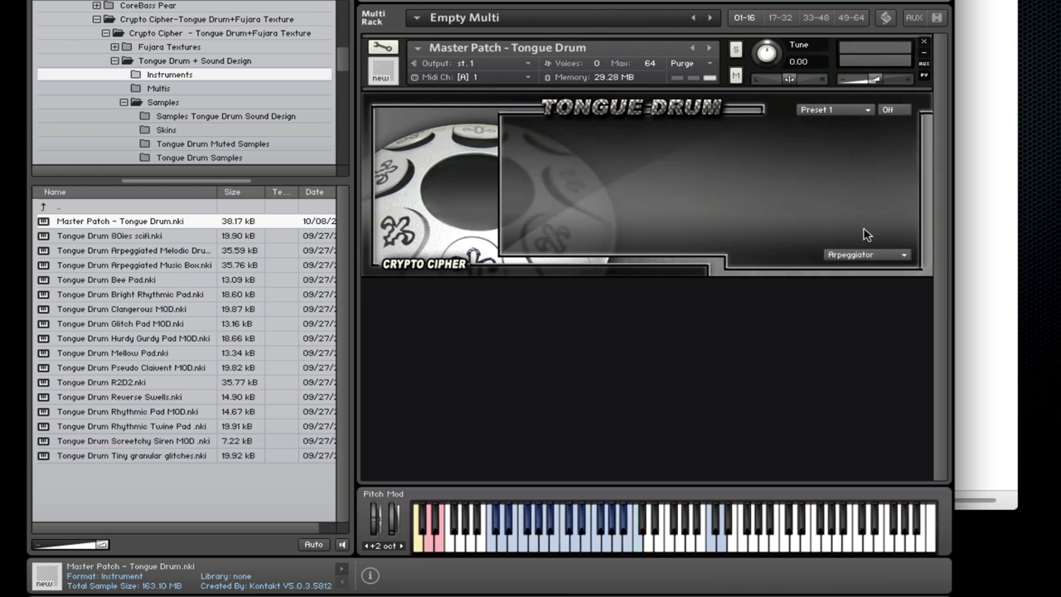
pyautogui.click(863, 255)
pyautogui.click(854, 285)
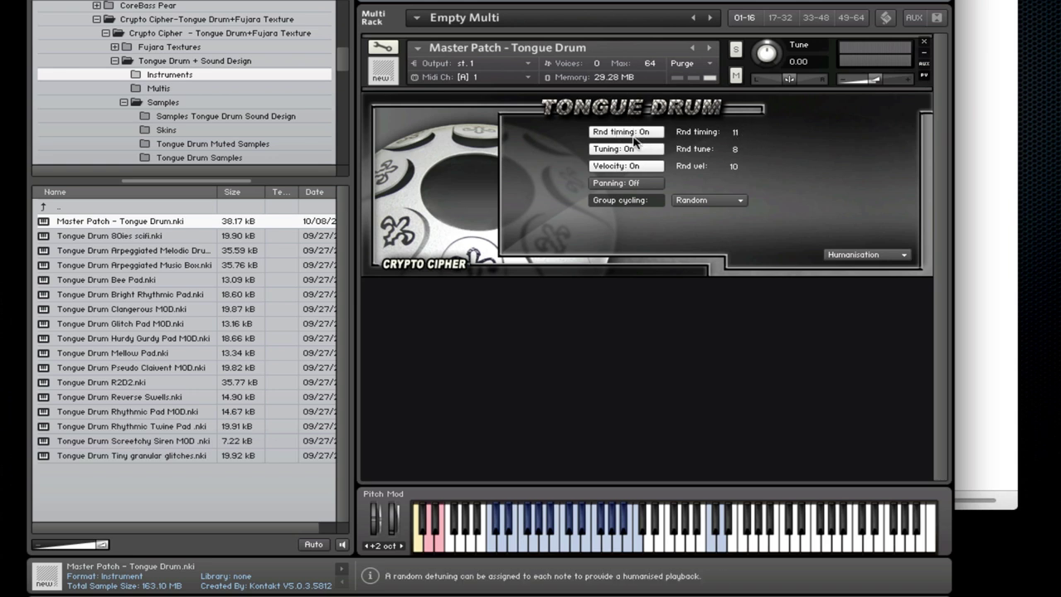
pyautogui.click(650, 183)
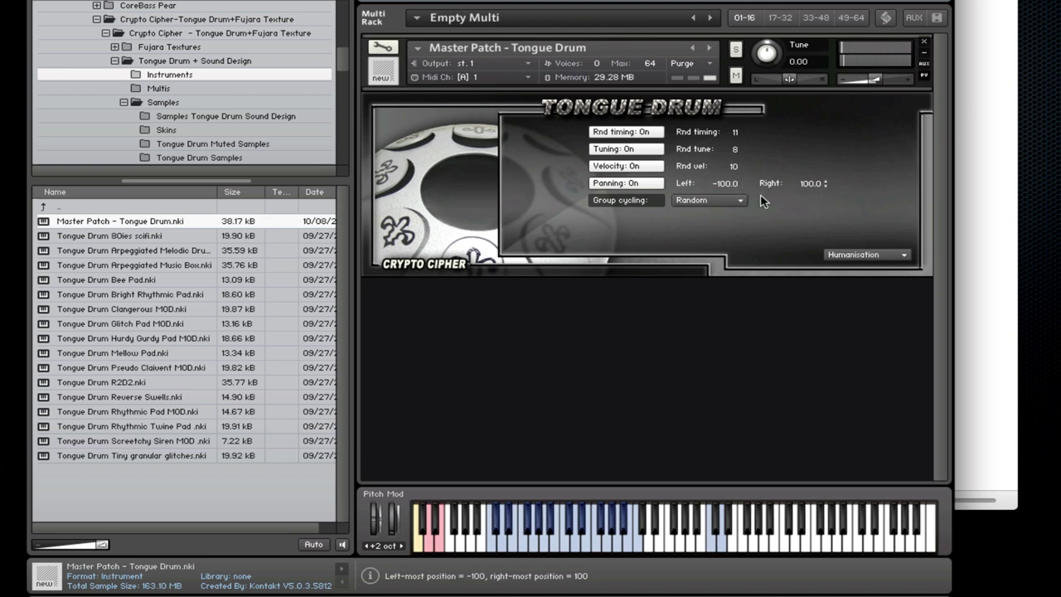
pyautogui.click(707, 200)
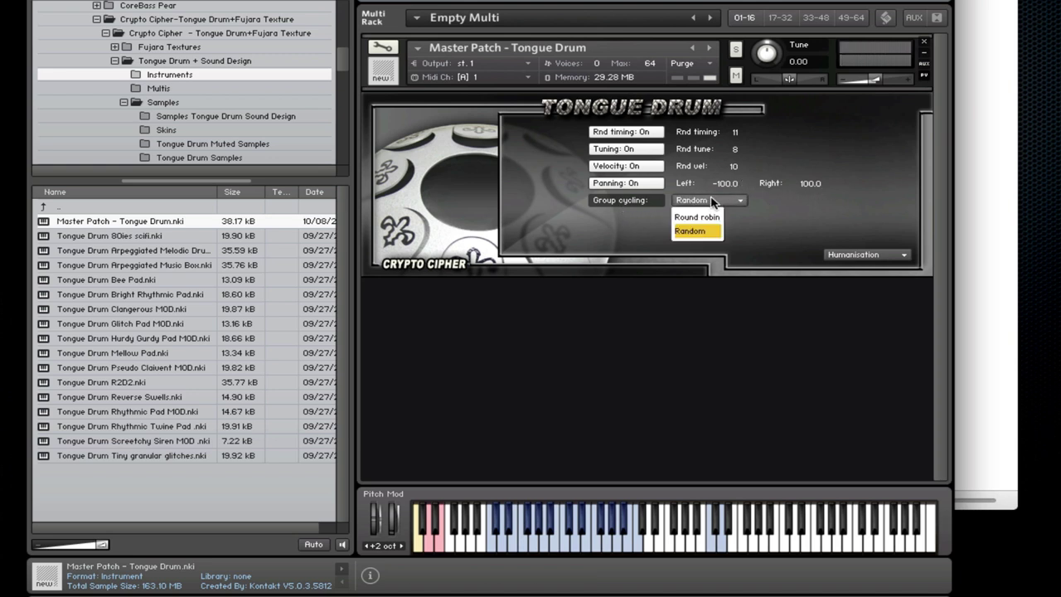
pyautogui.click(733, 231)
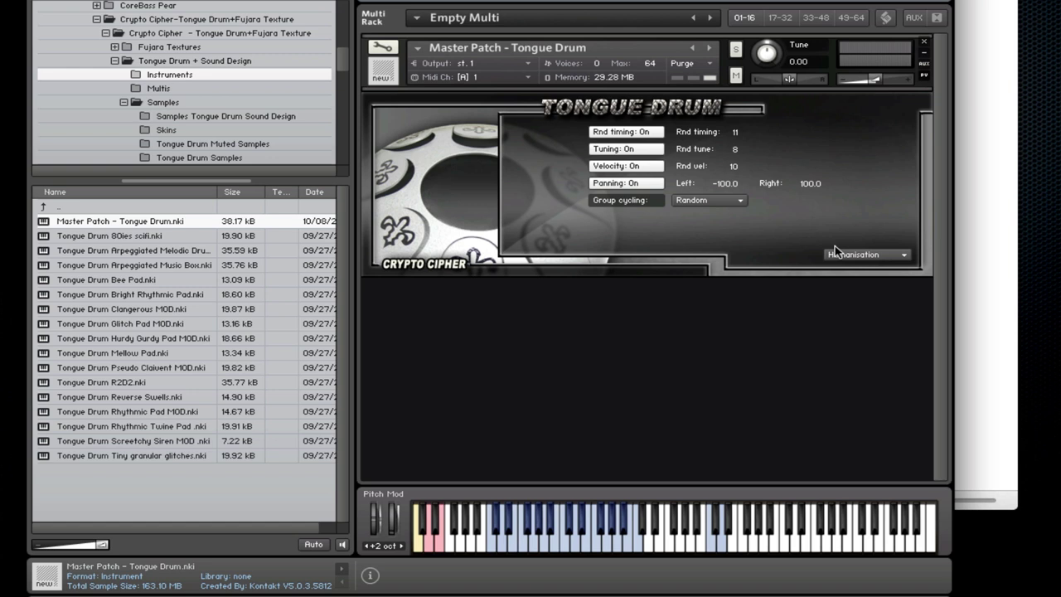
pyautogui.click(854, 254)
# On the Microtuning page, detune D# down to its lowest value
pyautogui.click(855, 298)
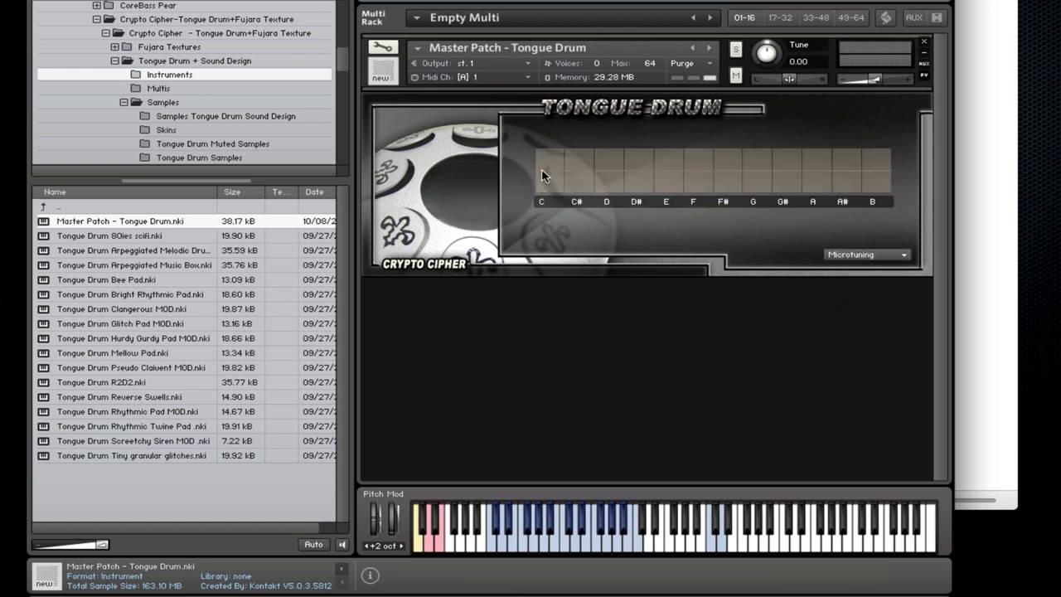
pyautogui.click(643, 176)
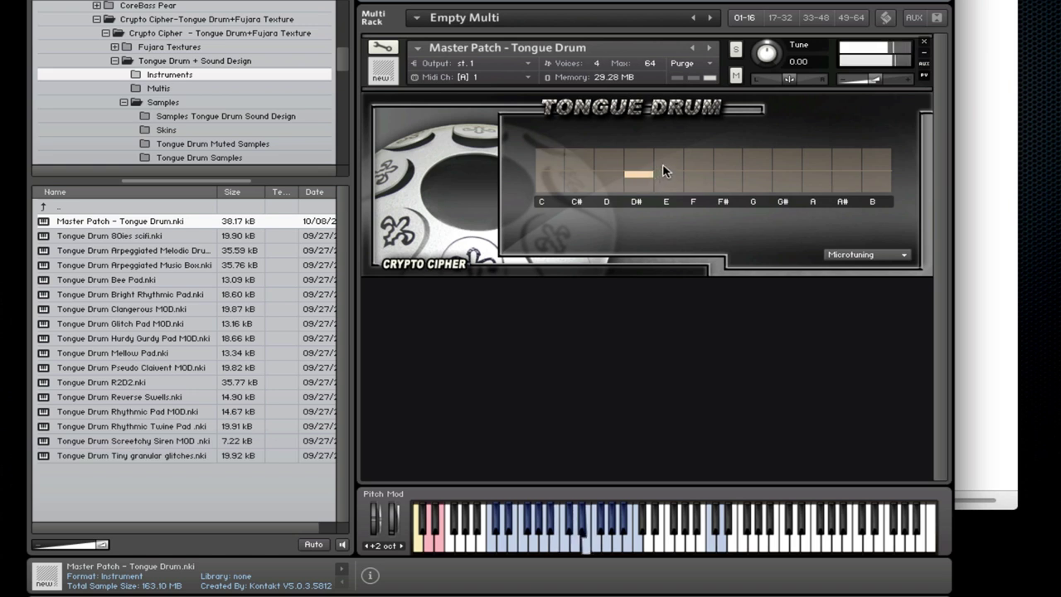
pyautogui.moveTo(643, 170)
pyautogui.mouseDown()
pyautogui.moveTo(635, 205)
pyautogui.moveTo(640, 184)
pyautogui.mouseUp()
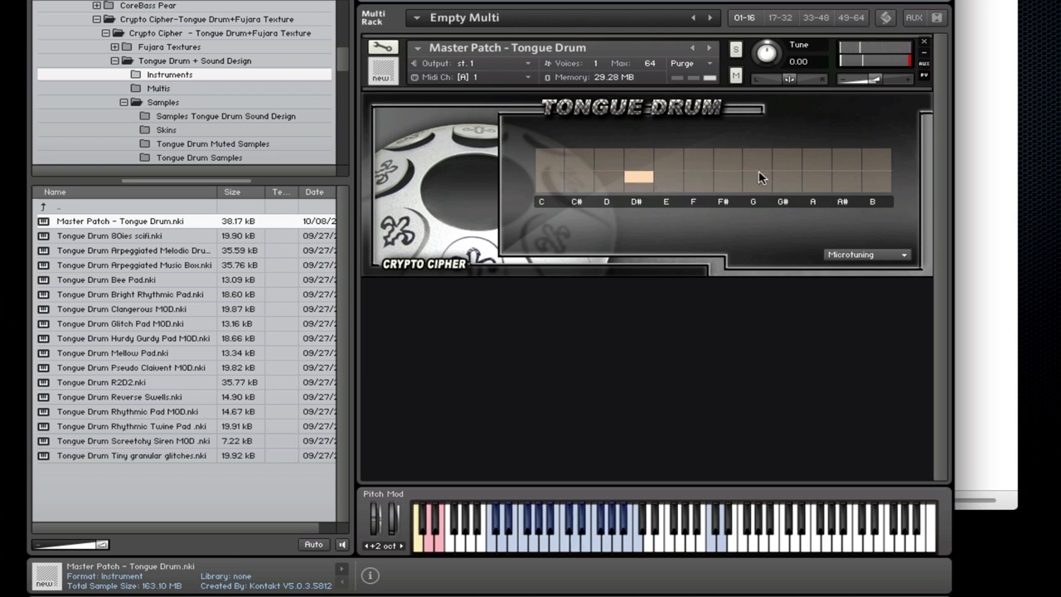
# On the Effects page, turn Convolution on with wet at -11.4 dB and predelay at 0.65 ms
pyautogui.click(836, 254)
pyautogui.click(849, 312)
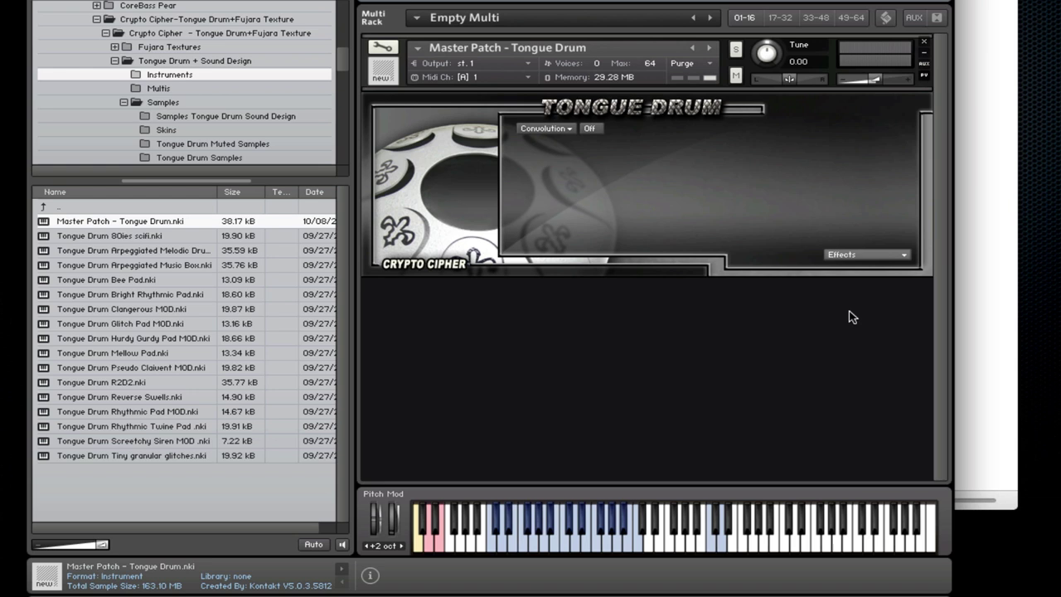
pyautogui.click(590, 129)
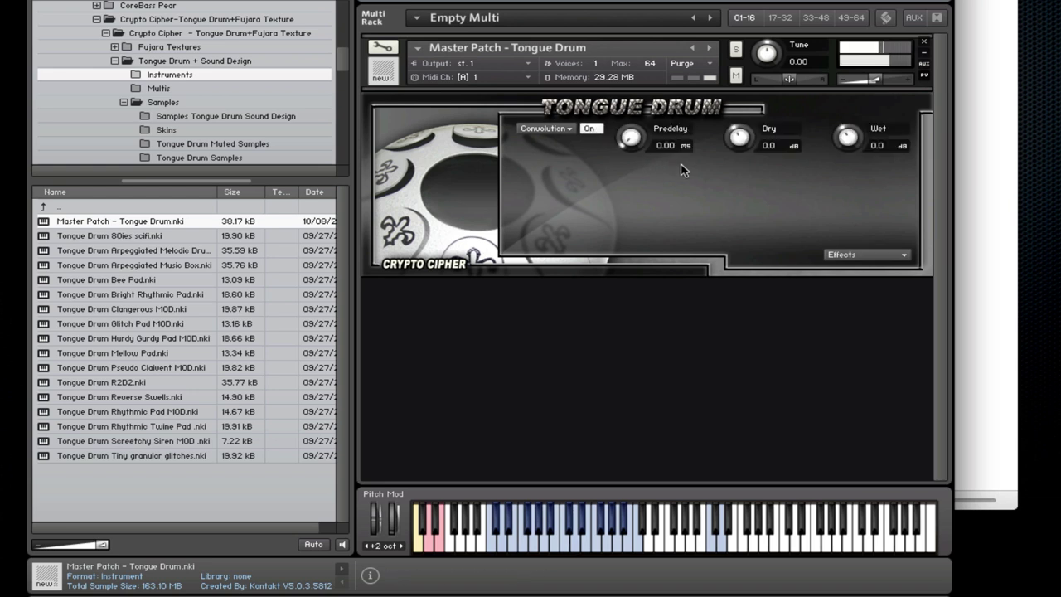
pyautogui.moveTo(847, 137); pyautogui.dragTo(845, 165)
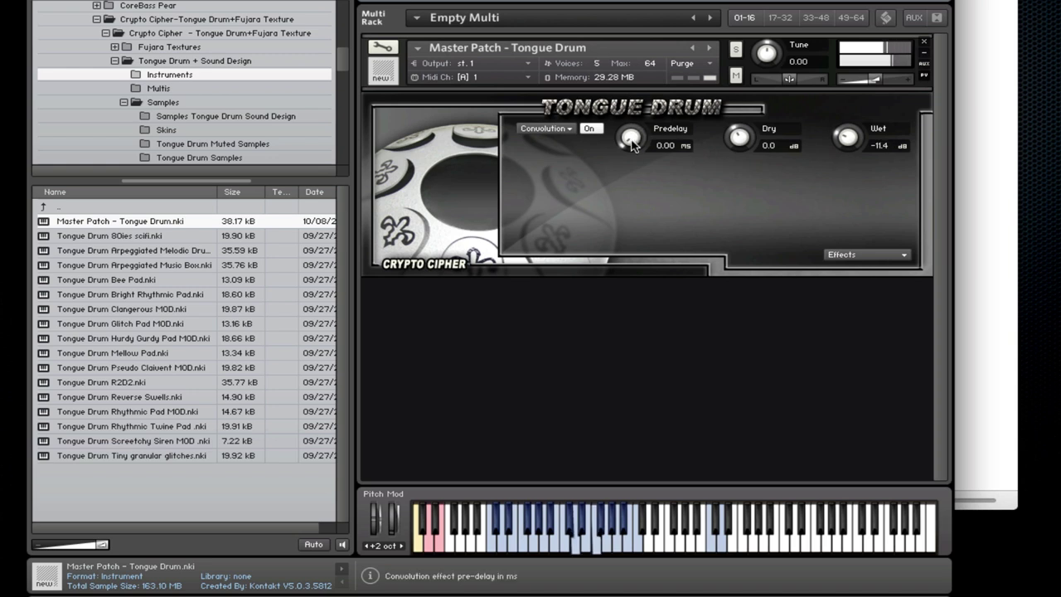
pyautogui.scroll(3, 631, 137)
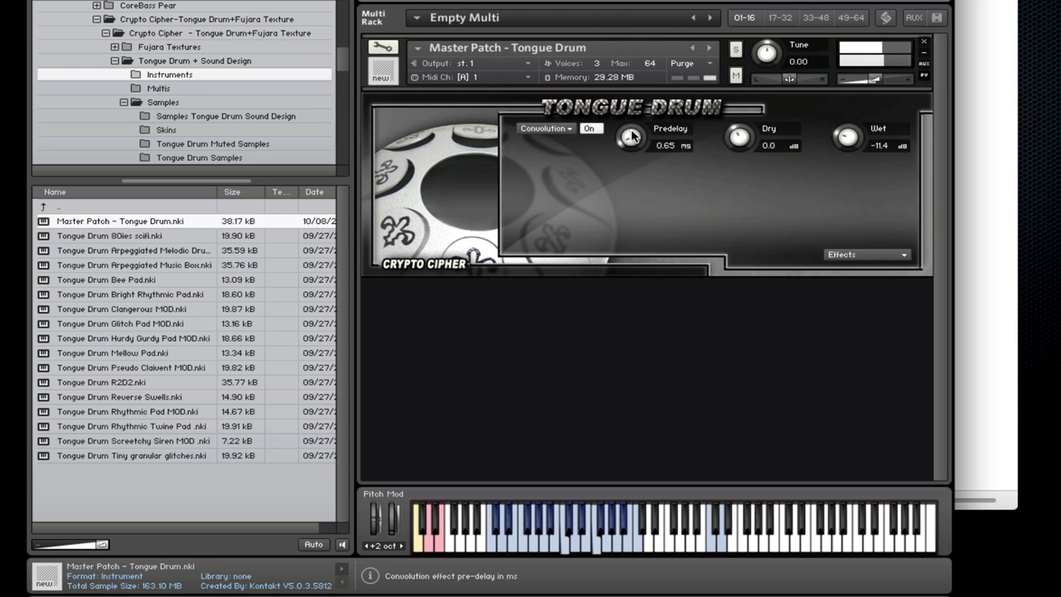
# Switch the effect to Delay: time 494.7 ms, feedback 42%, wet 6.5 dB, dry 1.5 dB, damping 58.7
pyautogui.click(551, 132)
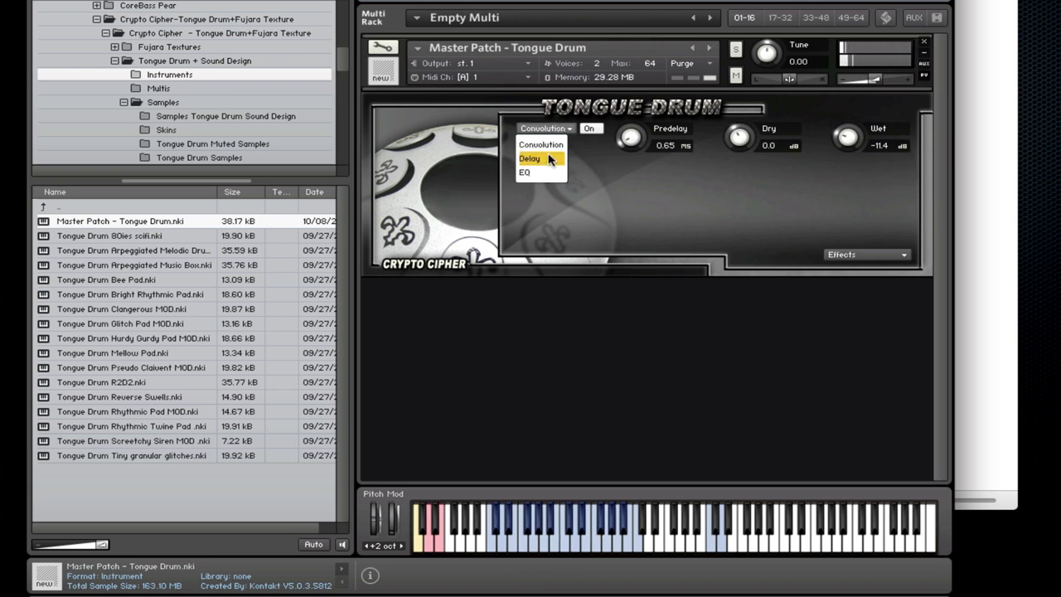
pyautogui.click(539, 156)
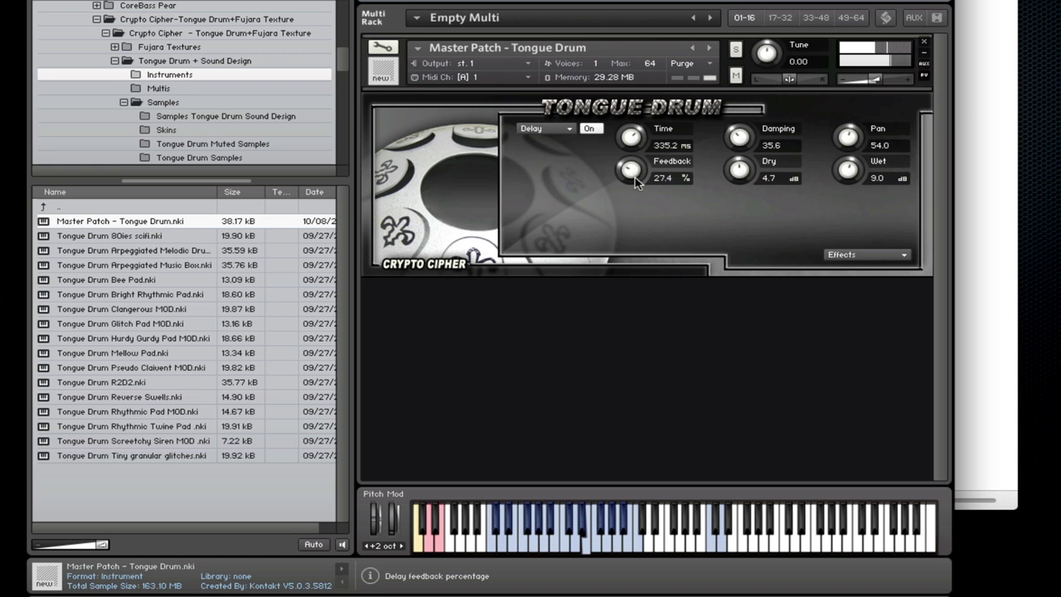
pyautogui.moveTo(626, 116); pyautogui.dragTo(627, 129)
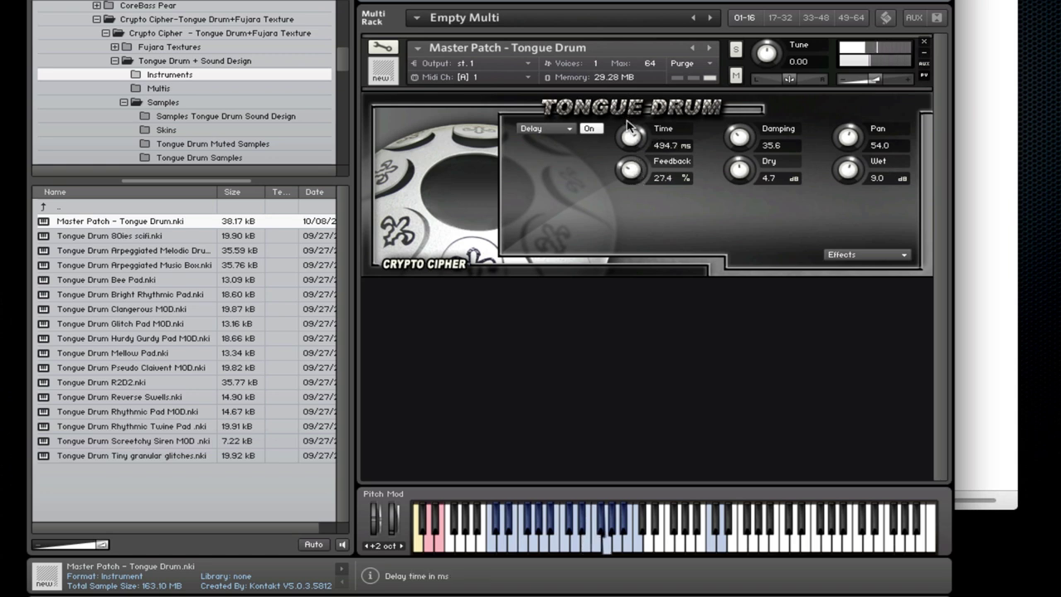
pyautogui.moveTo(631, 176); pyautogui.dragTo(626, 145)
pyautogui.moveTo(848, 172); pyautogui.dragTo(848, 184)
pyautogui.moveTo(738, 171); pyautogui.dragTo(740, 190)
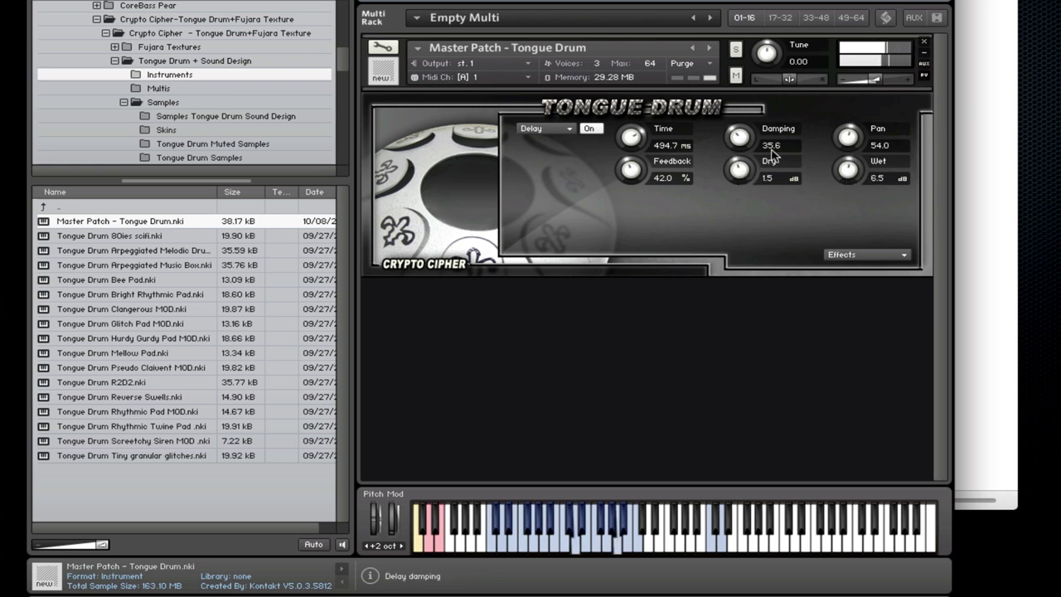
pyautogui.moveTo(735, 141); pyautogui.dragTo(733, 98)
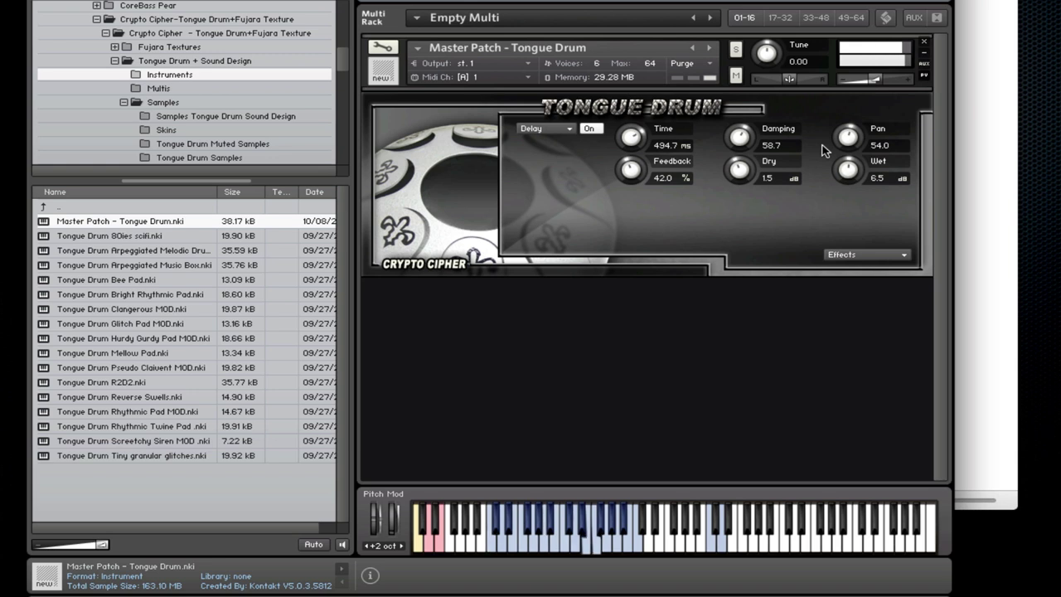
# Show the EQ effect, then remove the Master Patch – Tongue Drum from the rack
pyautogui.click(545, 129)
pyautogui.click(550, 173)
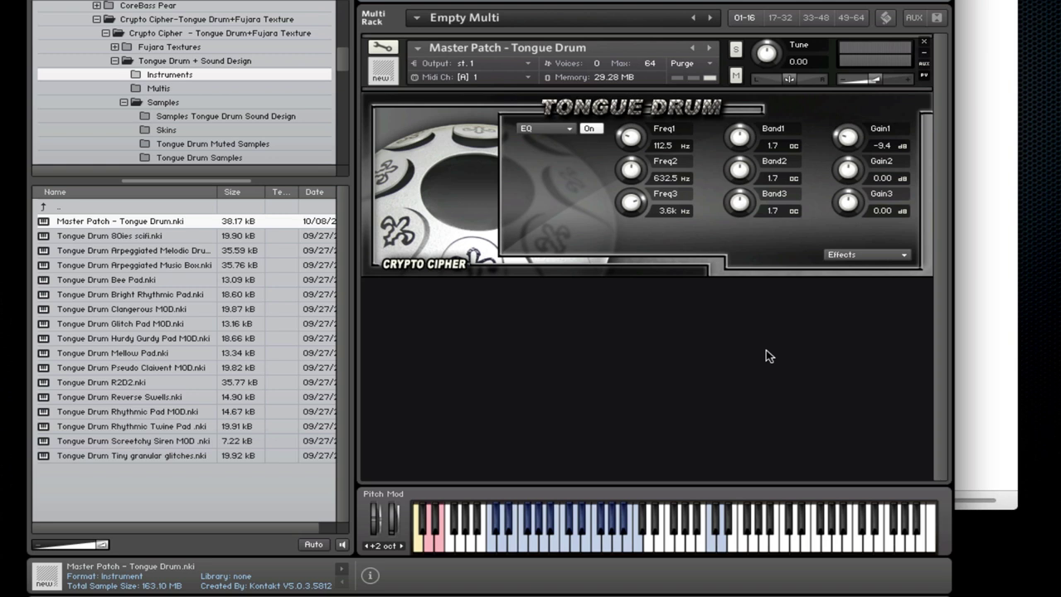
pyautogui.click(925, 38)
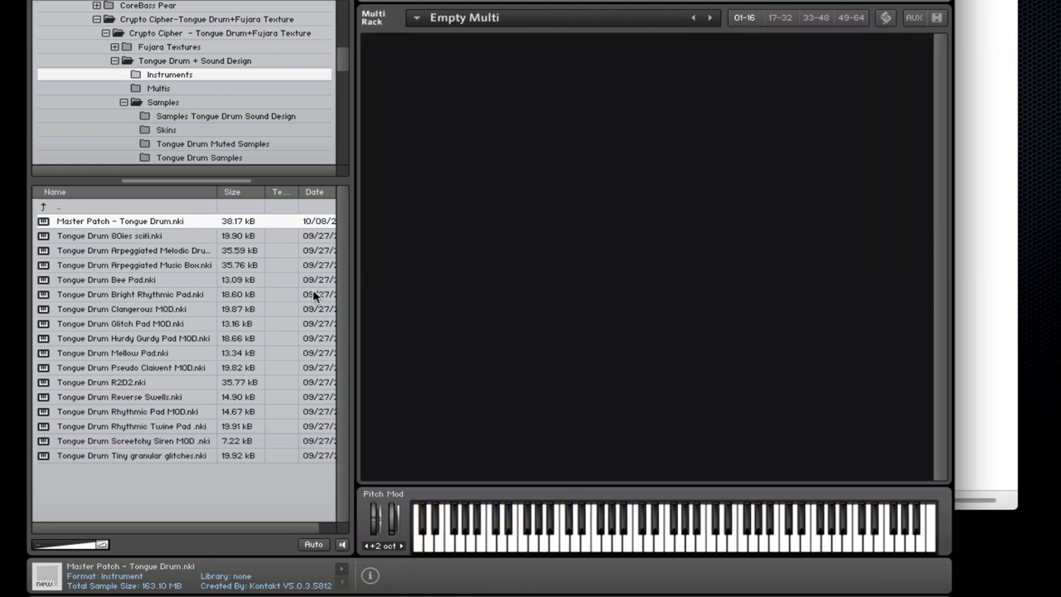
# Load and remove Arpeggiated Melodic Drum, then load Tongue Drum Arpeggiated Music Box.nki
pyautogui.doubleClick(146, 251)
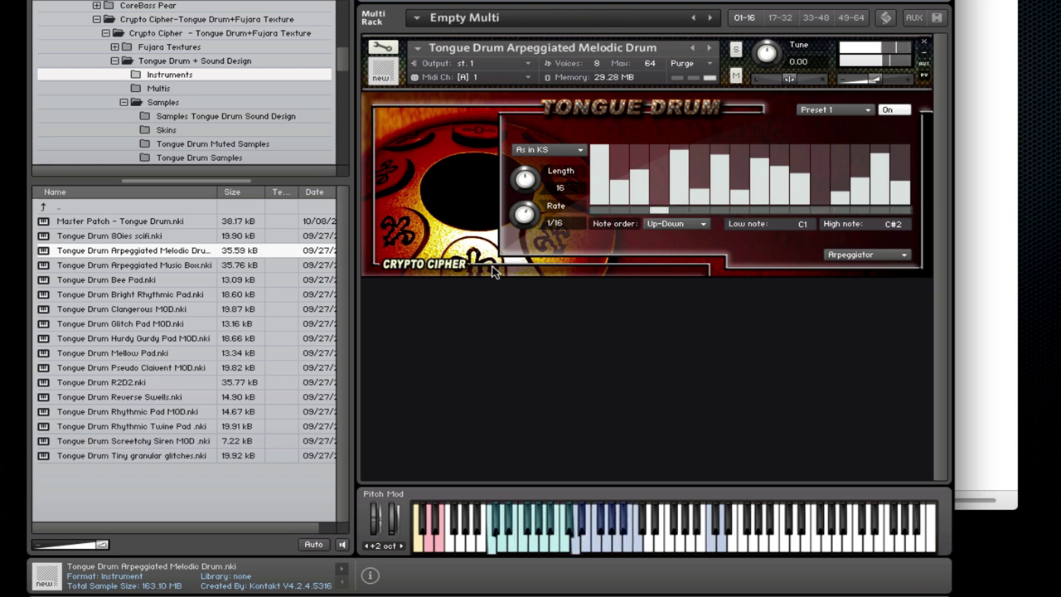
pyautogui.click(924, 42)
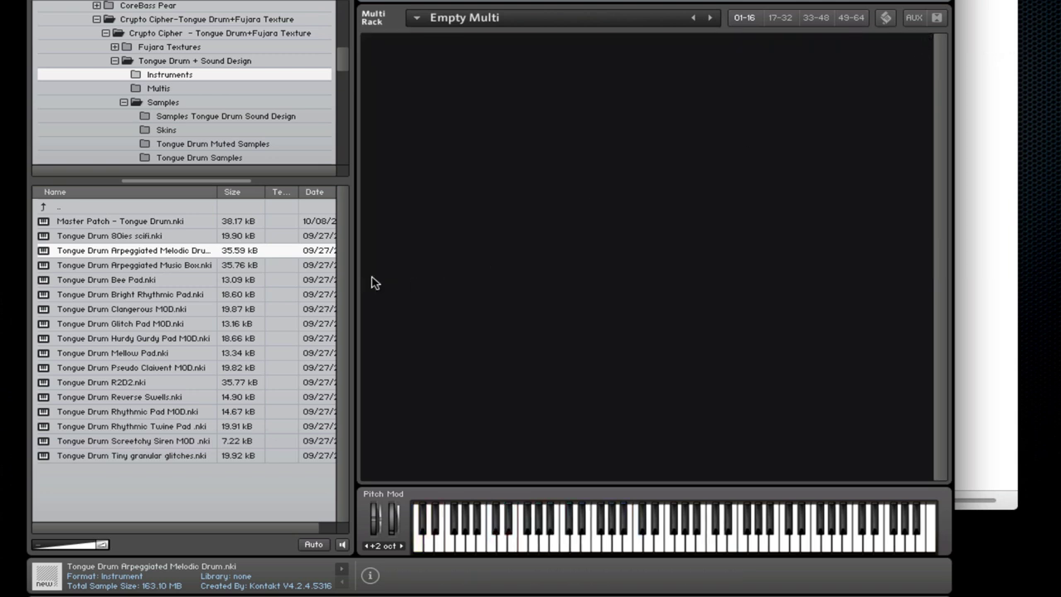
pyautogui.doubleClick(181, 266)
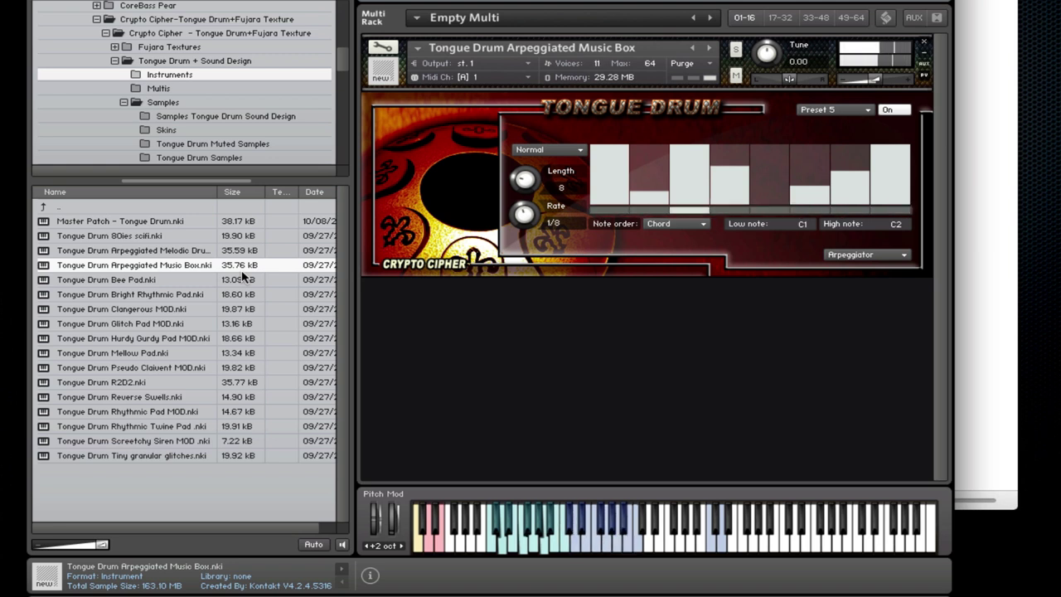
# Remove the Music Box, load and remove Glitch Pad MOD, then load Pseudo Claivent MOD
pyautogui.click(927, 43)
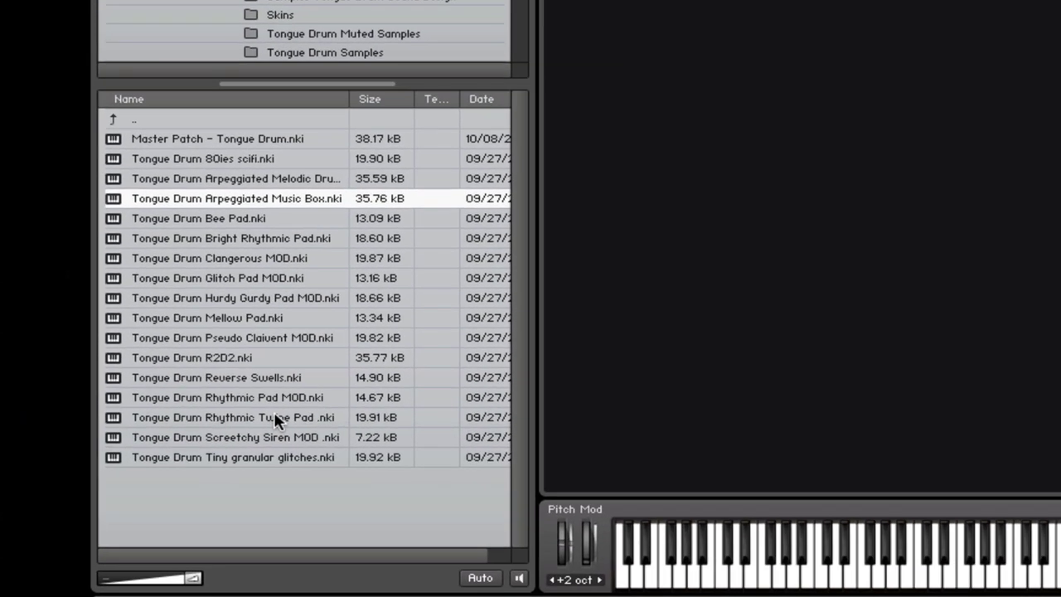
pyautogui.doubleClick(268, 279)
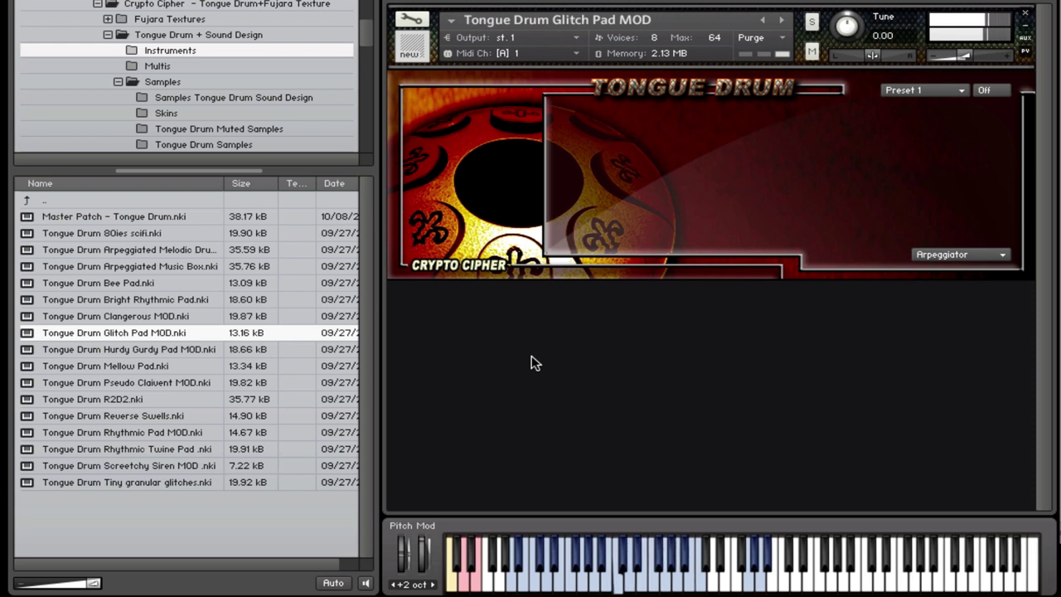
pyautogui.click(1025, 12)
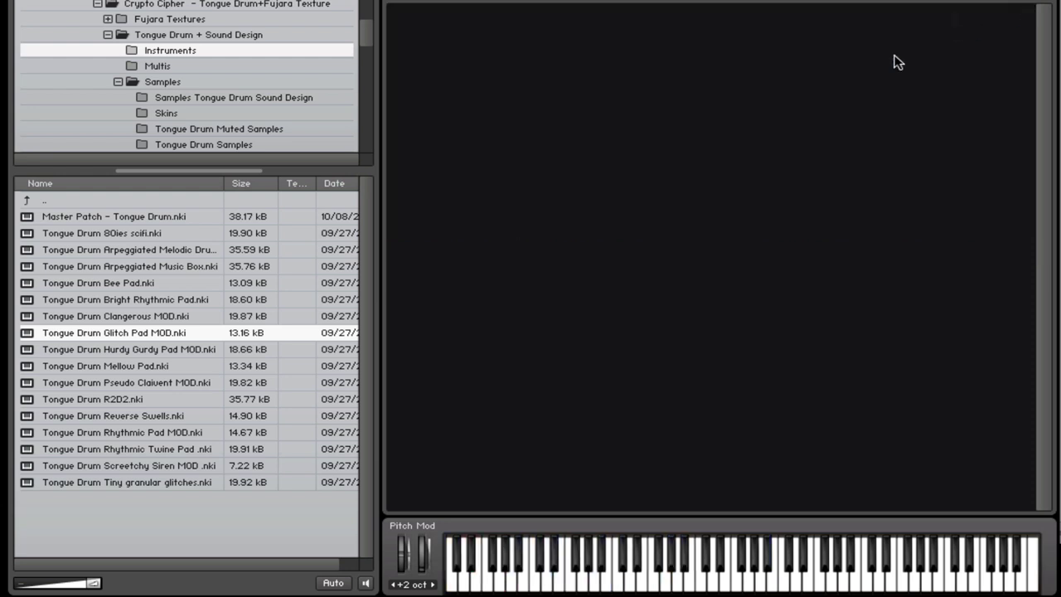
pyautogui.doubleClick(168, 383)
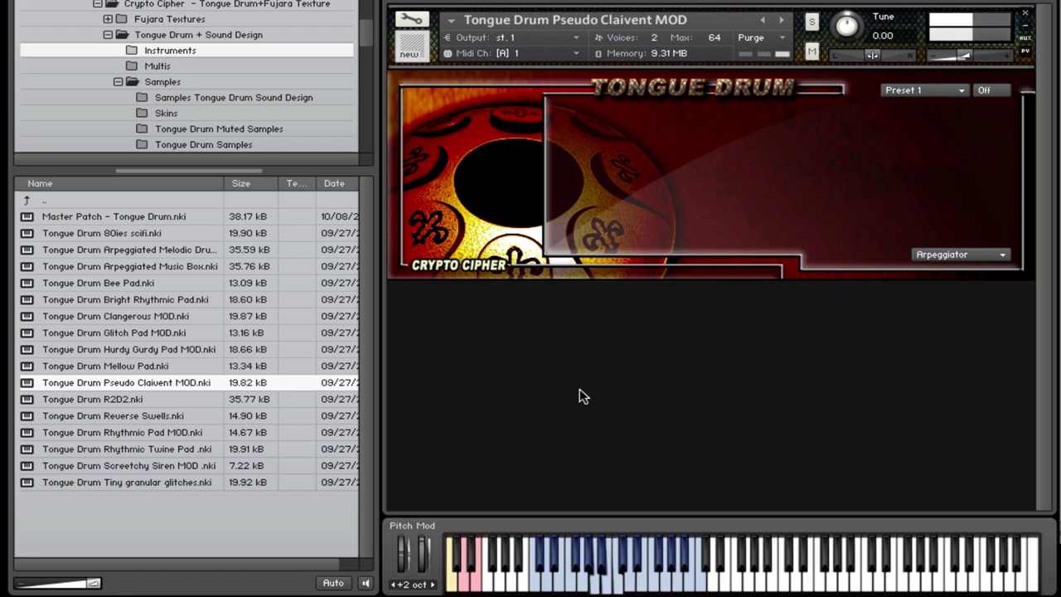
# Remove the Pseudo Claivent instrument and load the Left Hand Drone-Right Hand melody.nkm multi, replacing the current one
pyautogui.click(1026, 17)
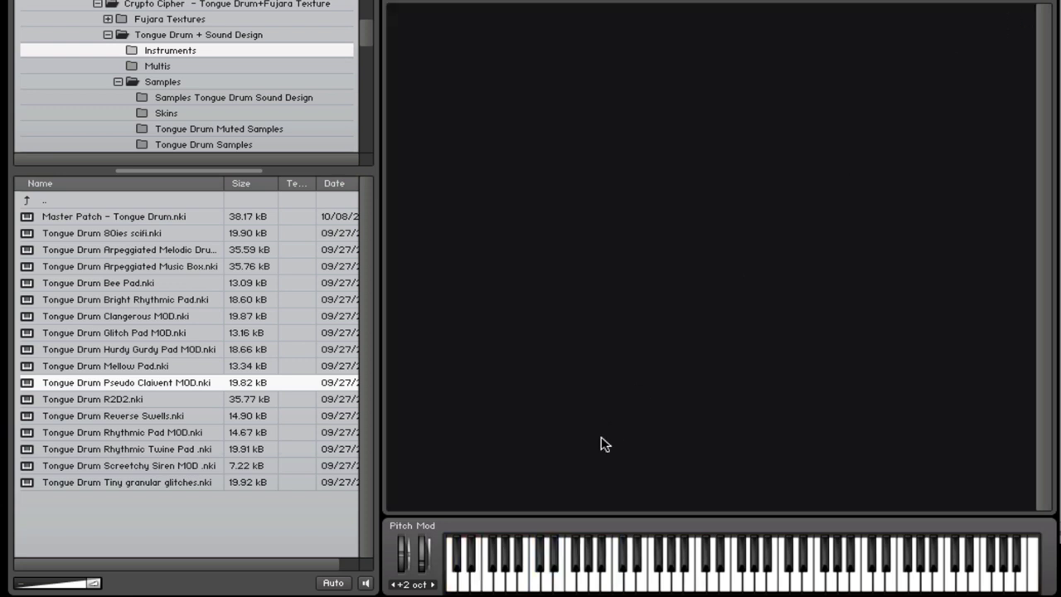
pyautogui.click(155, 65)
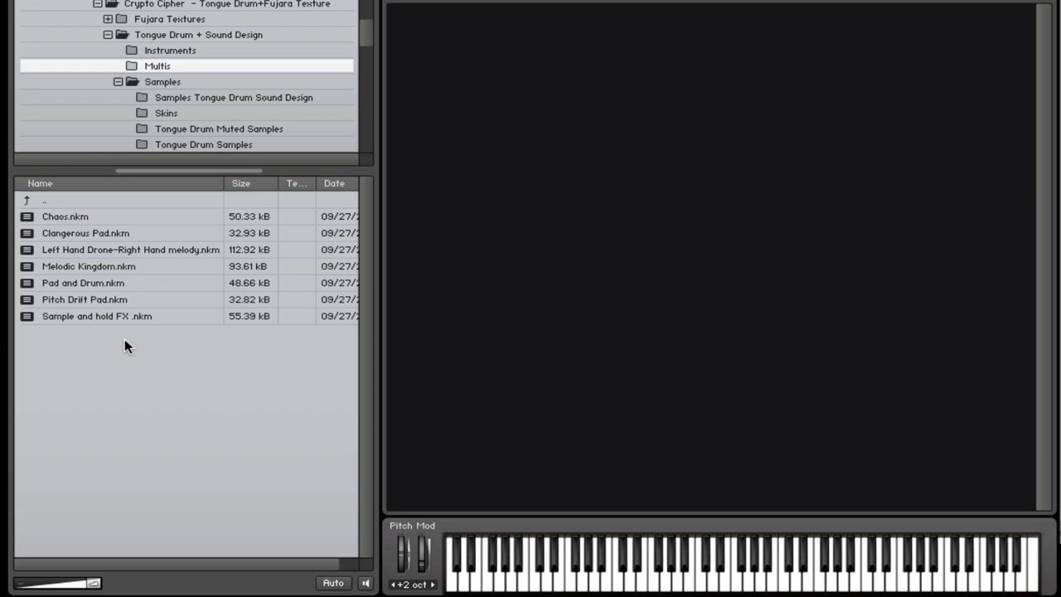
pyautogui.doubleClick(112, 248)
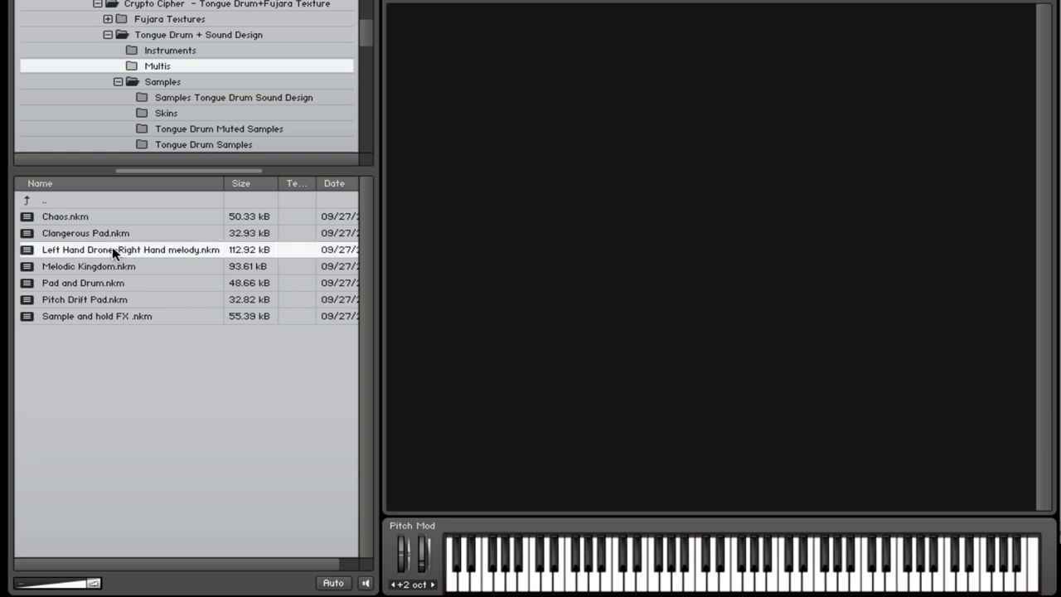
pyautogui.click(807, 132)
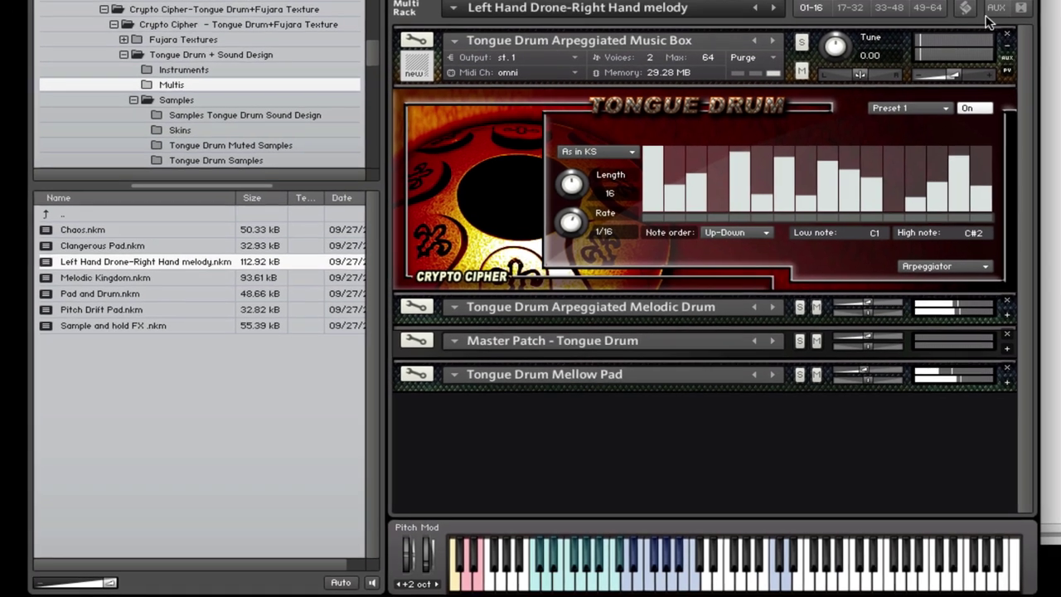
# Reset the multi, erasing all four instruments to leave an Empty Multi
pyautogui.click(697, 2)
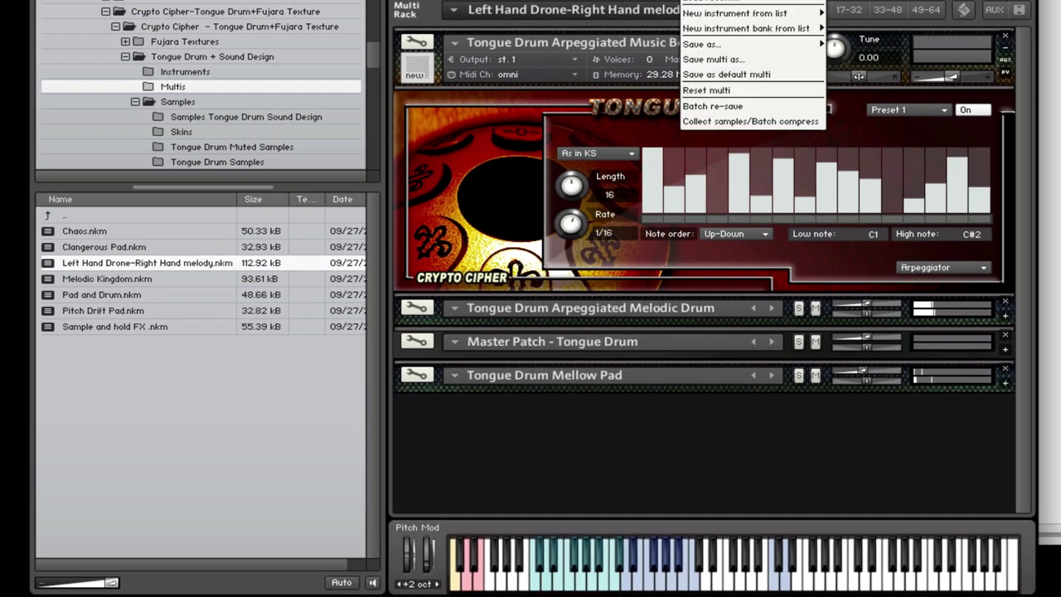
pyautogui.click(732, 90)
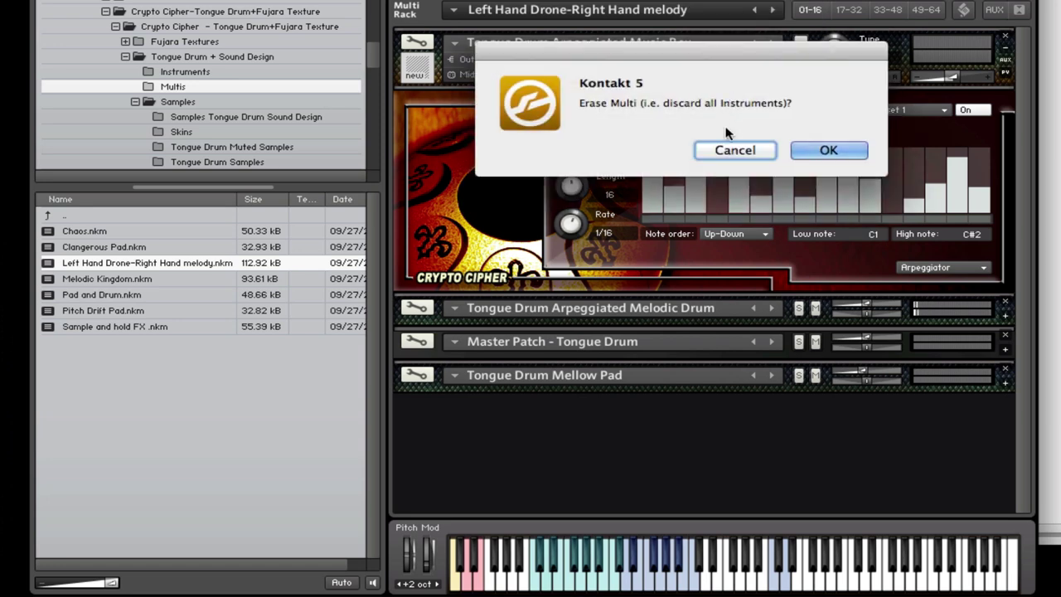
pyautogui.click(829, 150)
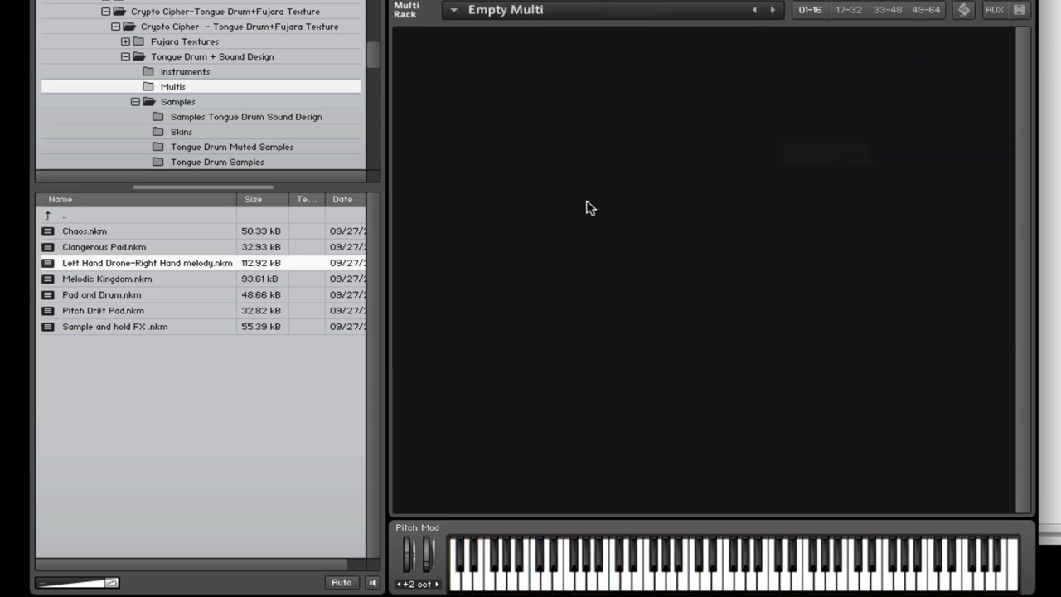
# Load Pad and Drum.nkm in place of the empty multi, then close both Tongue Drum instruments
pyautogui.doubleClick(104, 295)
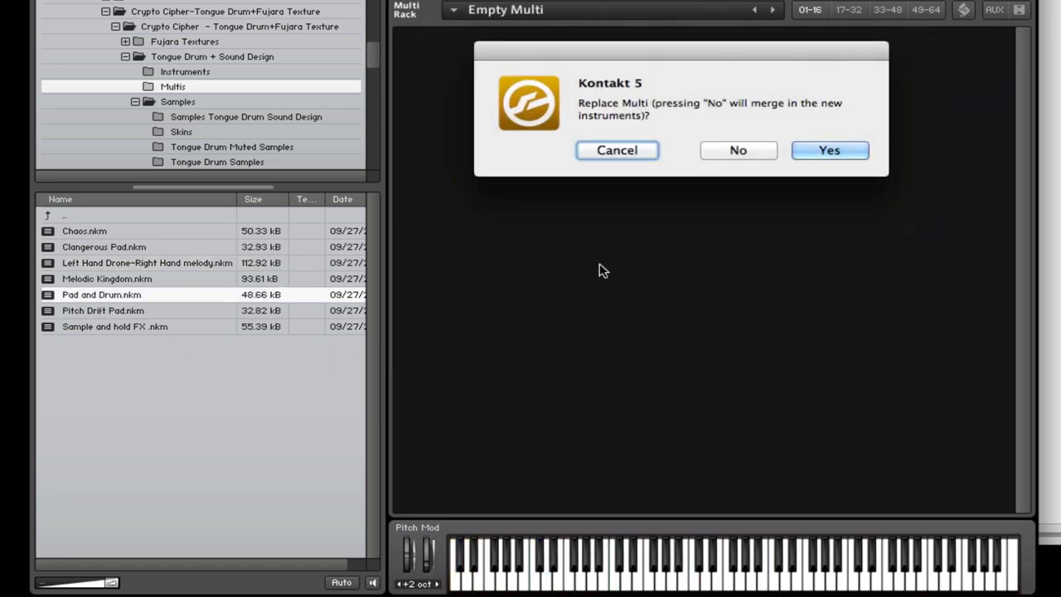
pyautogui.click(824, 149)
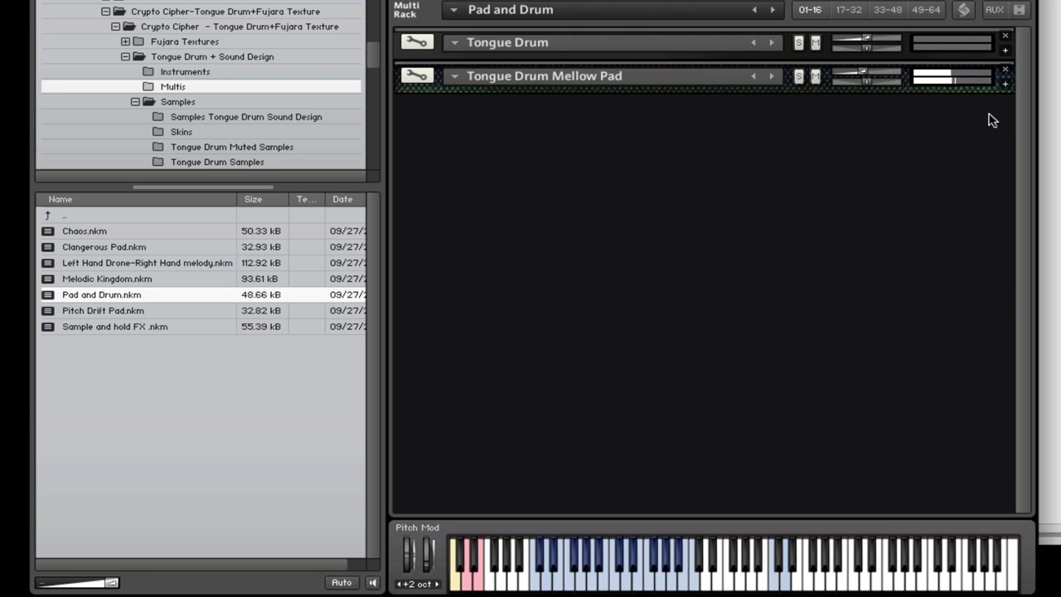
pyautogui.click(1004, 35)
pyautogui.click(1004, 36)
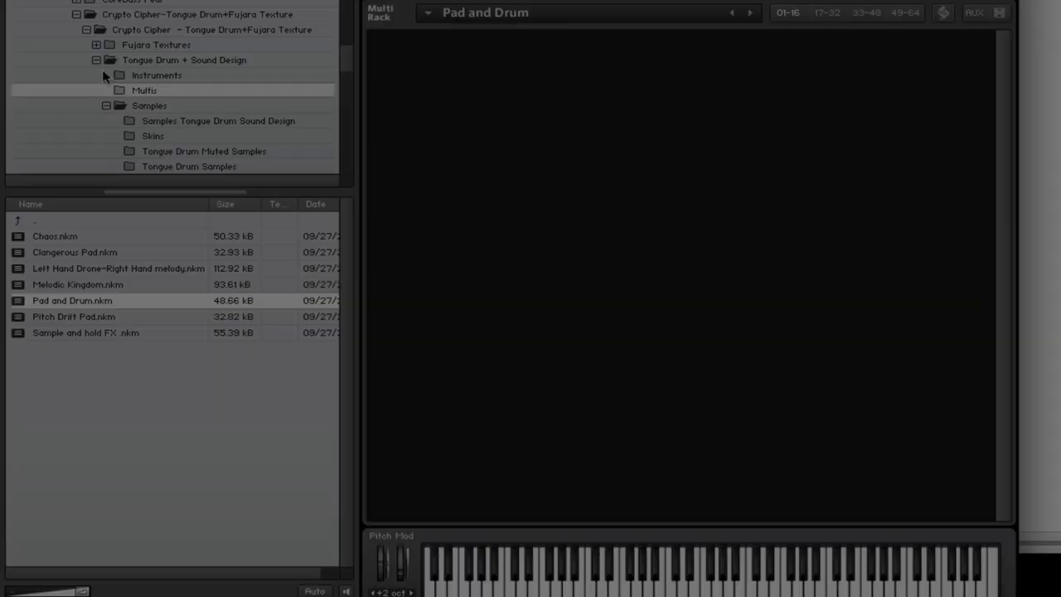
# Load Fujara-ST-Tex 14.nki from Fujara Textures, raise its volume to -0.6, then remove it
pyautogui.click(145, 46)
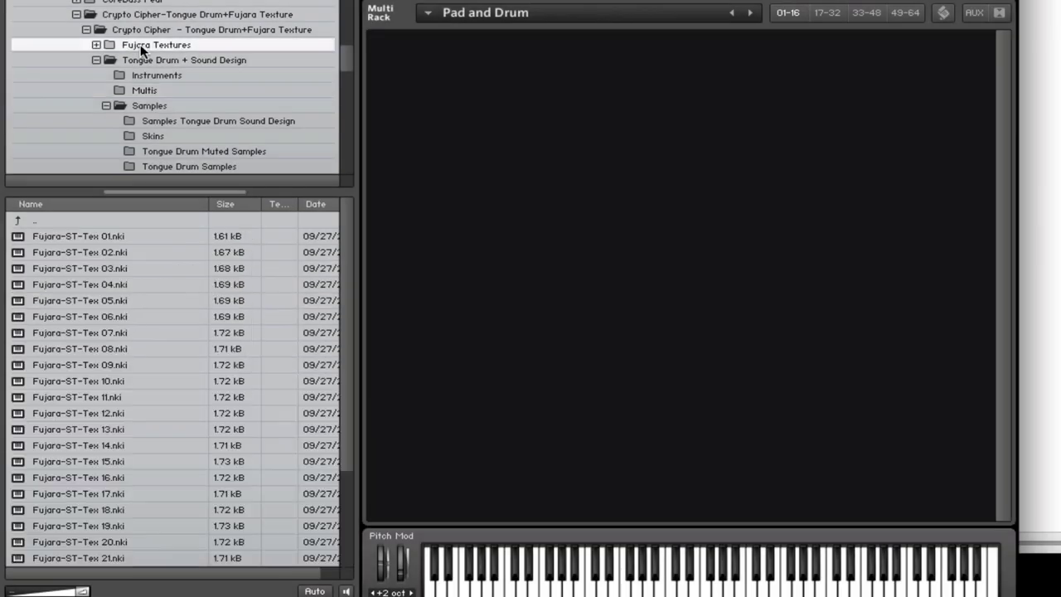
pyautogui.scroll(-2, 155, 416)
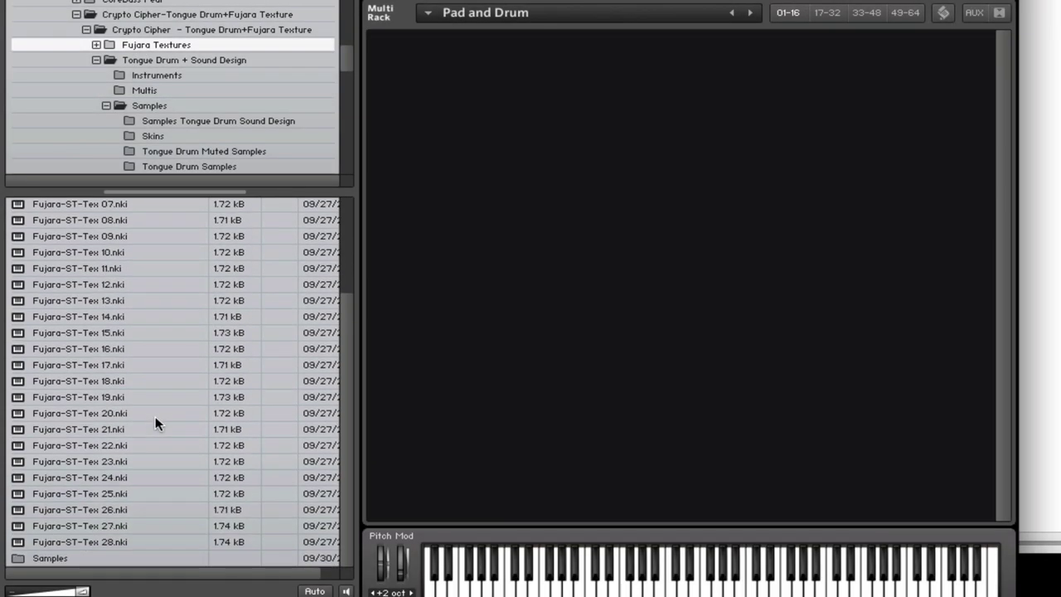
pyautogui.scroll(2, 155, 416)
pyautogui.scroll(-1, 155, 416)
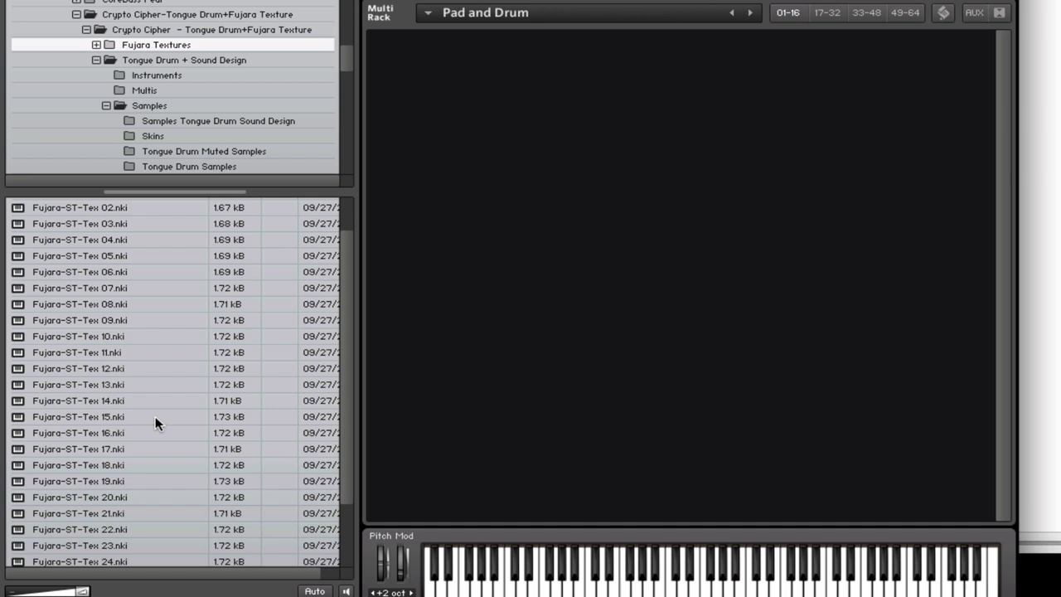
pyautogui.doubleClick(89, 400)
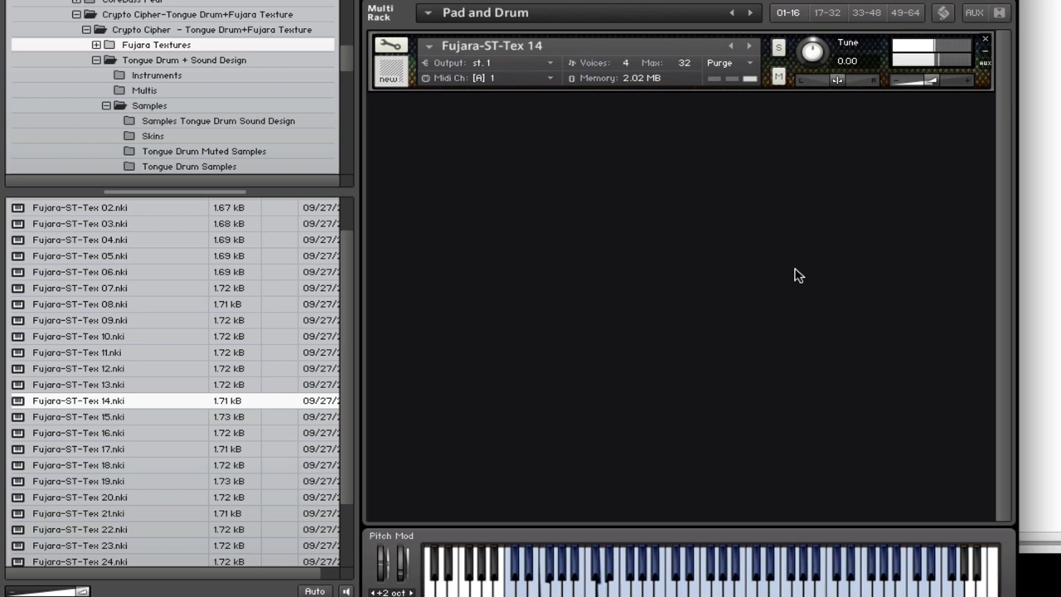
pyautogui.moveTo(930, 84); pyautogui.dragTo(944, 87)
pyautogui.click(986, 39)
# Discard the removed instrument's changes, load Fujara-ST-Tex 12.nki and set its volume to -4.8
pyautogui.click(712, 152)
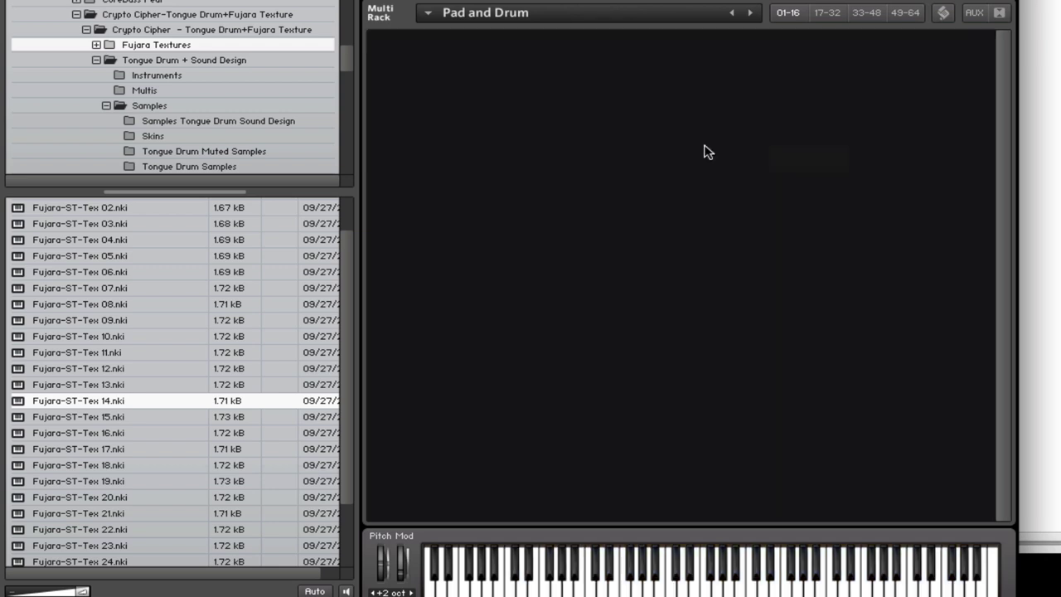
pyautogui.doubleClick(109, 373)
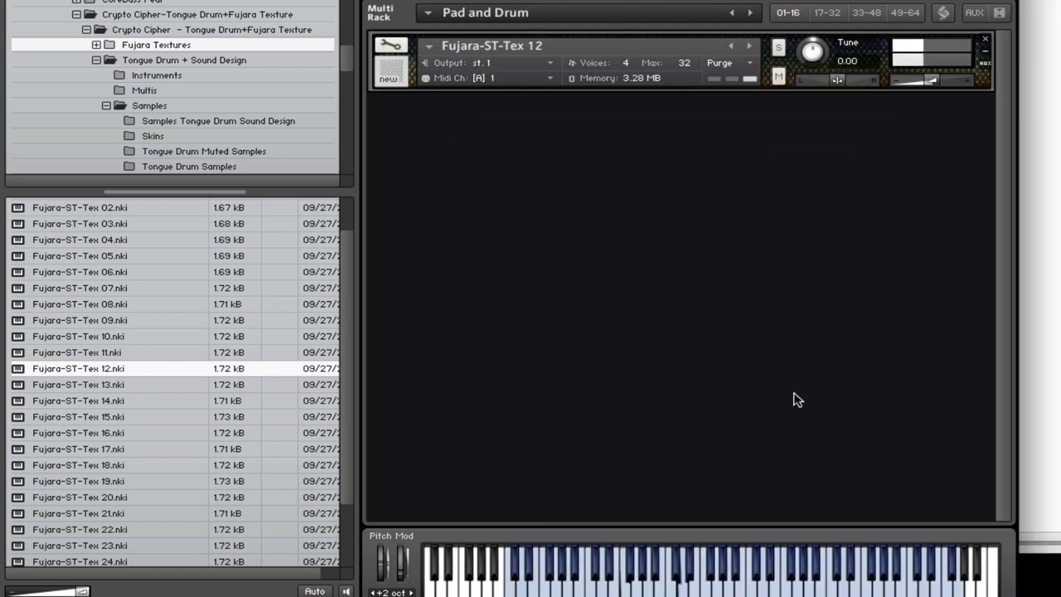
pyautogui.moveTo(930, 81); pyautogui.dragTo(944, 85)
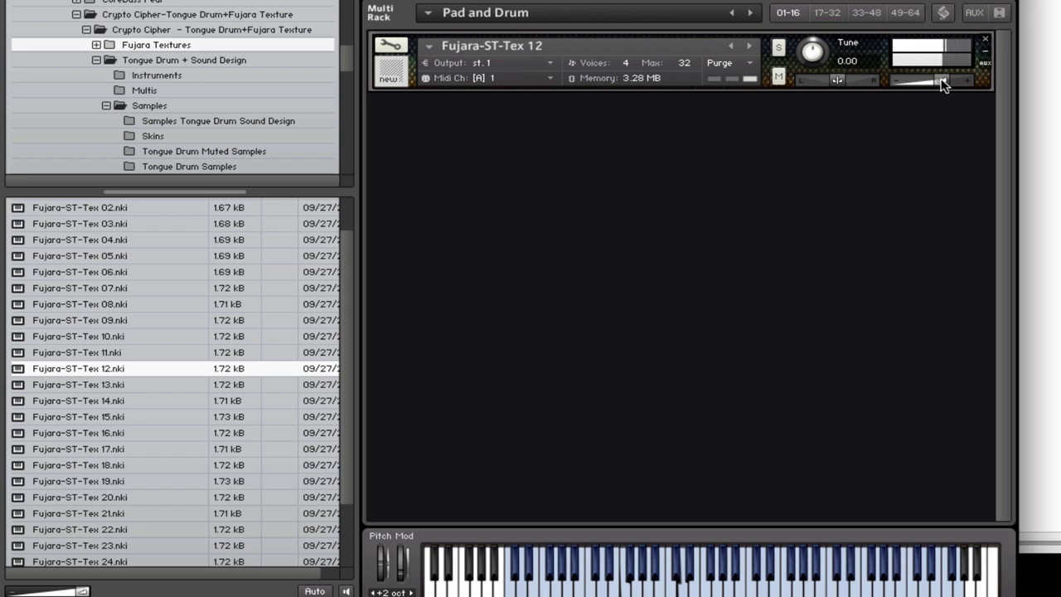